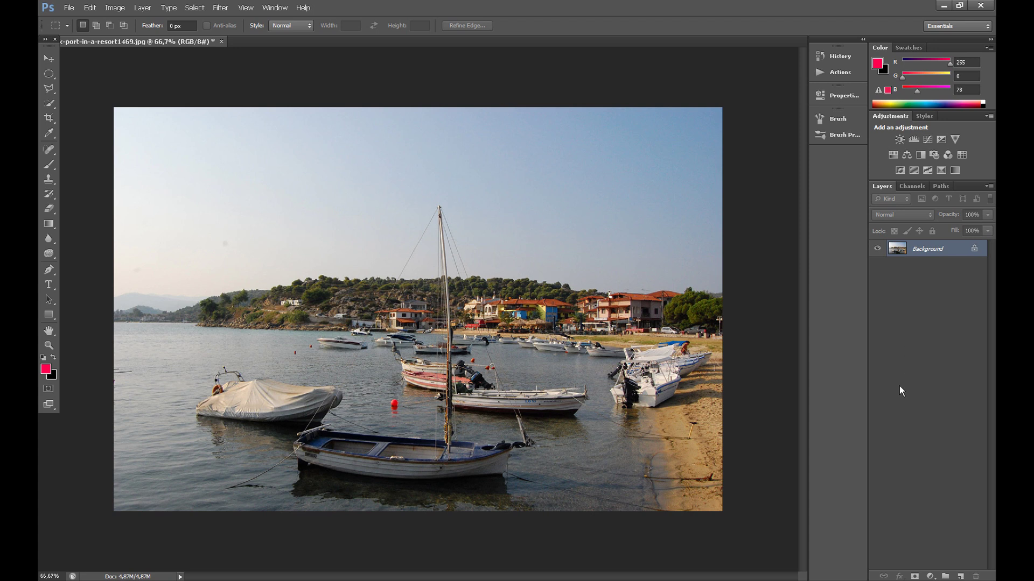
Step: Add a Black & White adjustment layer to the harbour photo
{"action": "left_click", "coordinate": [930, 577]}
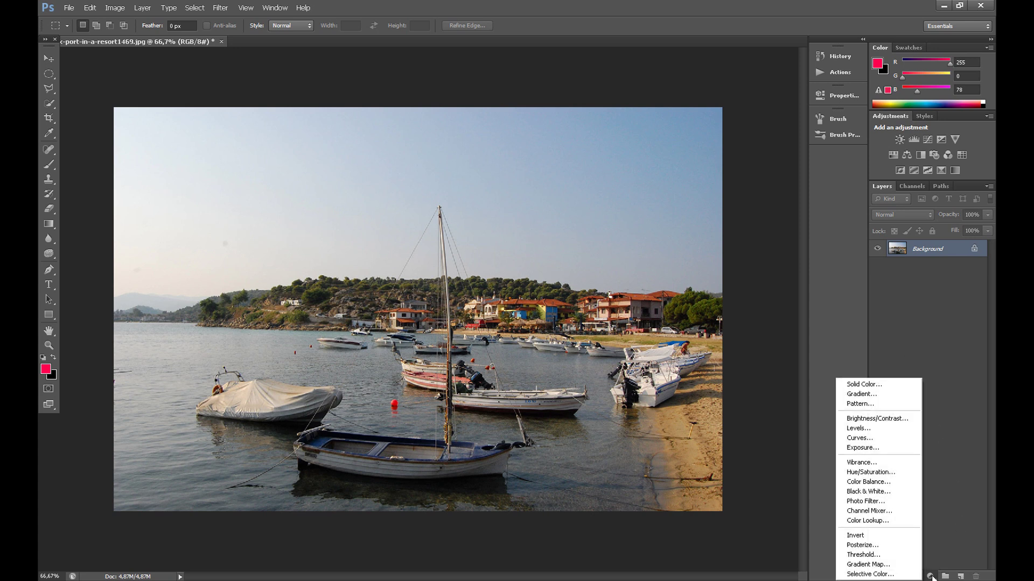
{"action": "left_click", "coordinate": [891, 490]}
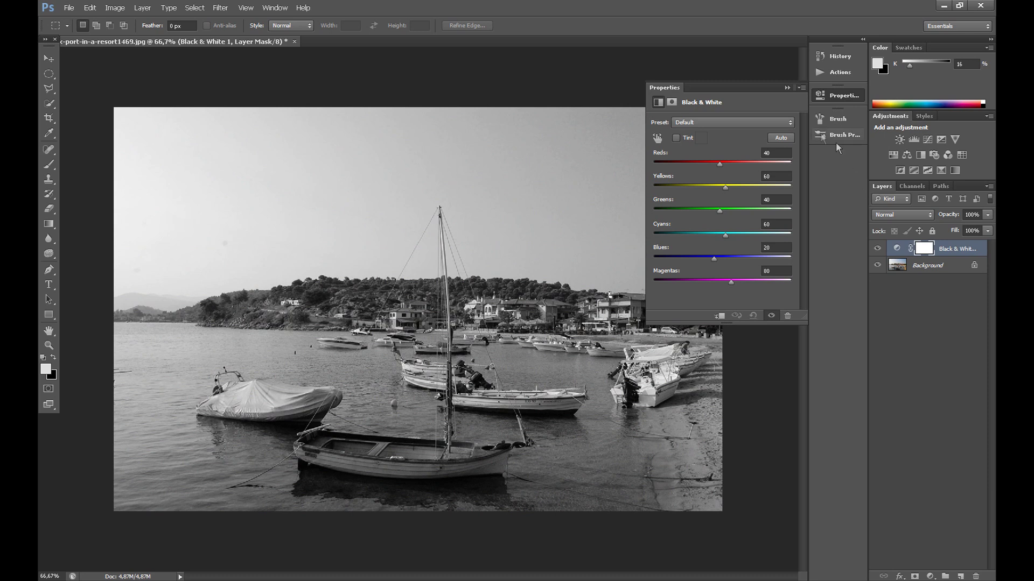
{"action": "left_click", "coordinate": [786, 88]}
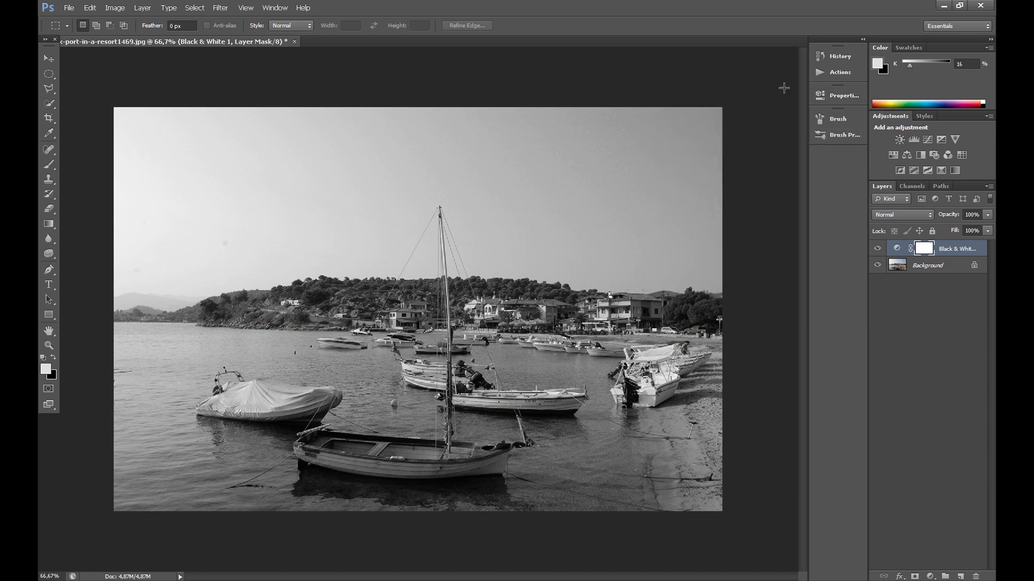
Step: Add a Brightness/Contrast adjustment layer with brightness 24 and contrast 36
{"action": "left_click", "coordinate": [934, 577]}
{"action": "left_click", "coordinate": [887, 416]}
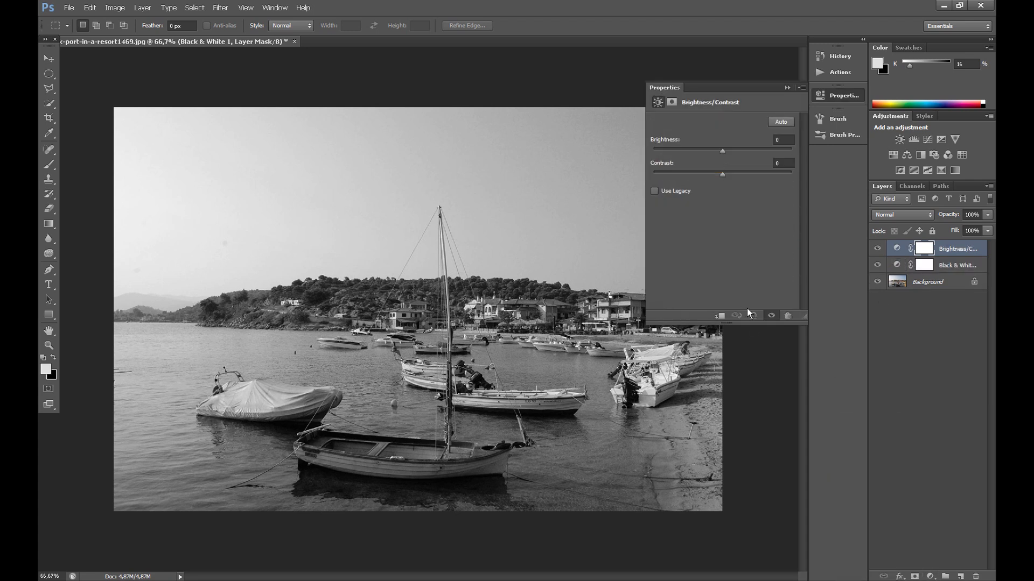
{"action": "left_click", "coordinate": [744, 173]}
{"action": "left_click_drag", "start_coordinate": [745, 173], "coordinate": [747, 173]}
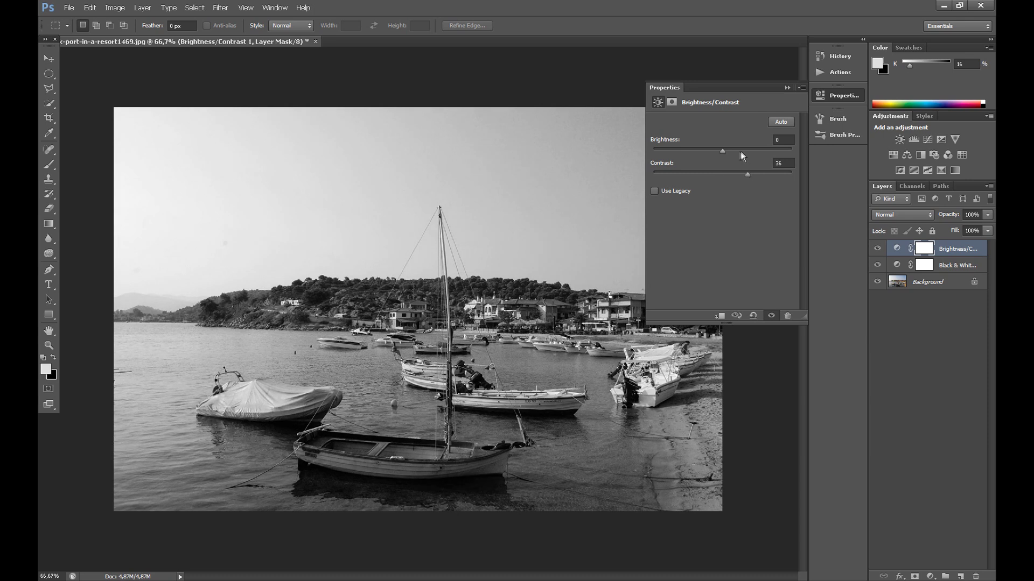
{"action": "left_click", "coordinate": [736, 150]}
{"action": "left_click_drag", "start_coordinate": [735, 150], "coordinate": [733, 150]}
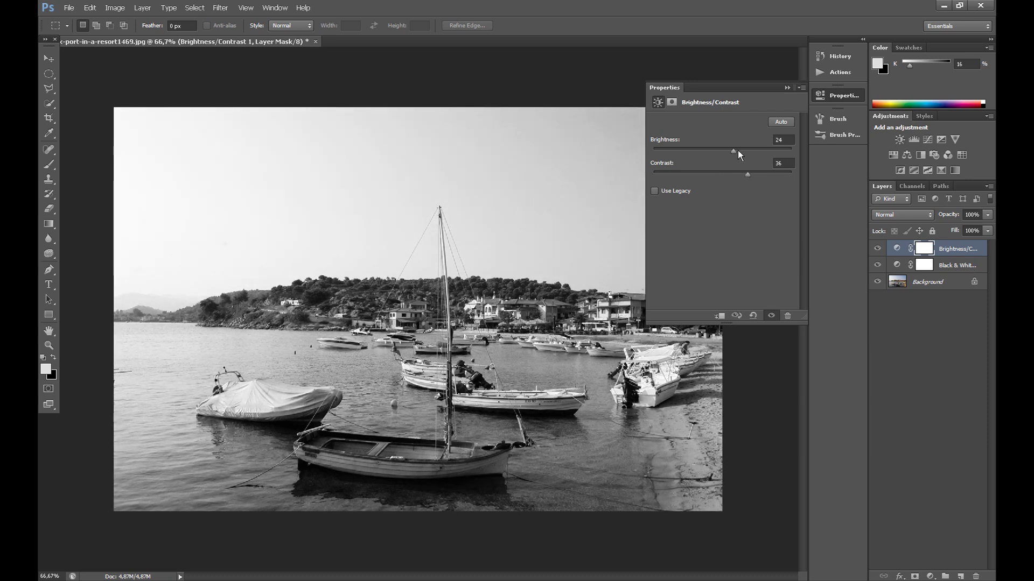
{"action": "left_click", "coordinate": [786, 87]}
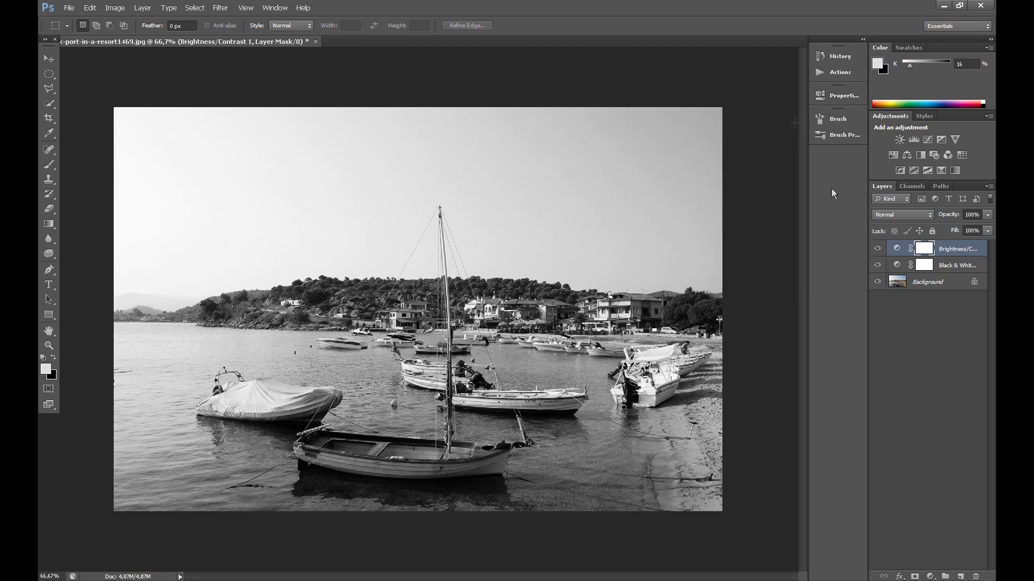
Step: Add a brown #925900 Solid Color fill layer blended in Soft Light mode for a sepia tone
{"action": "left_click", "coordinate": [961, 575]}
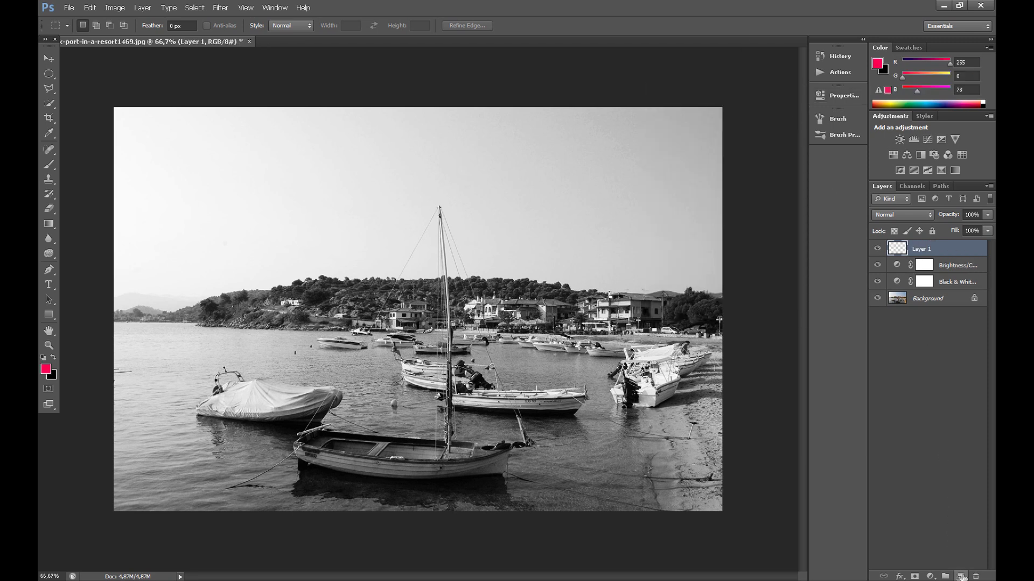
{"action": "left_click", "coordinate": [929, 576]}
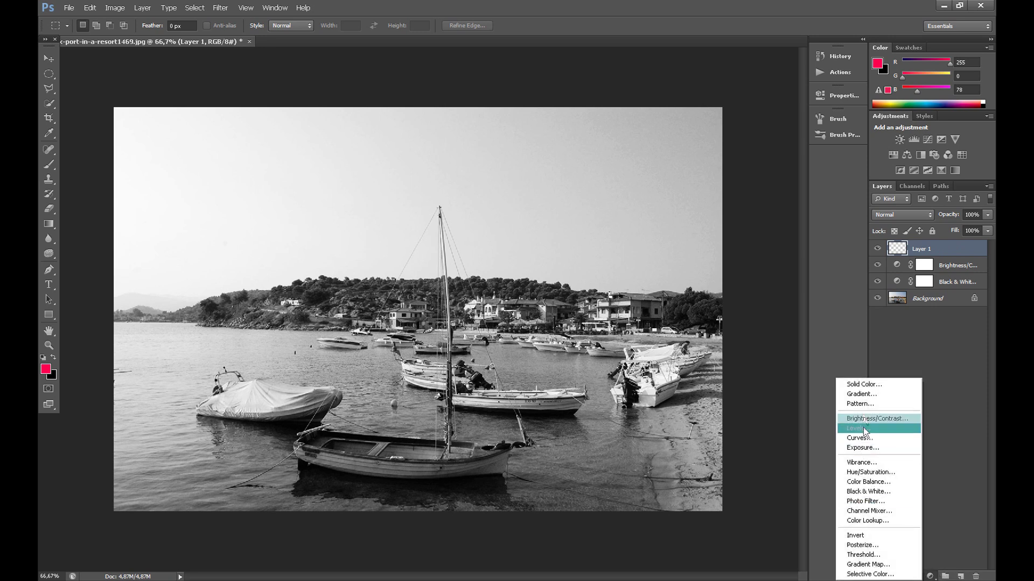
{"action": "left_click", "coordinate": [864, 386]}
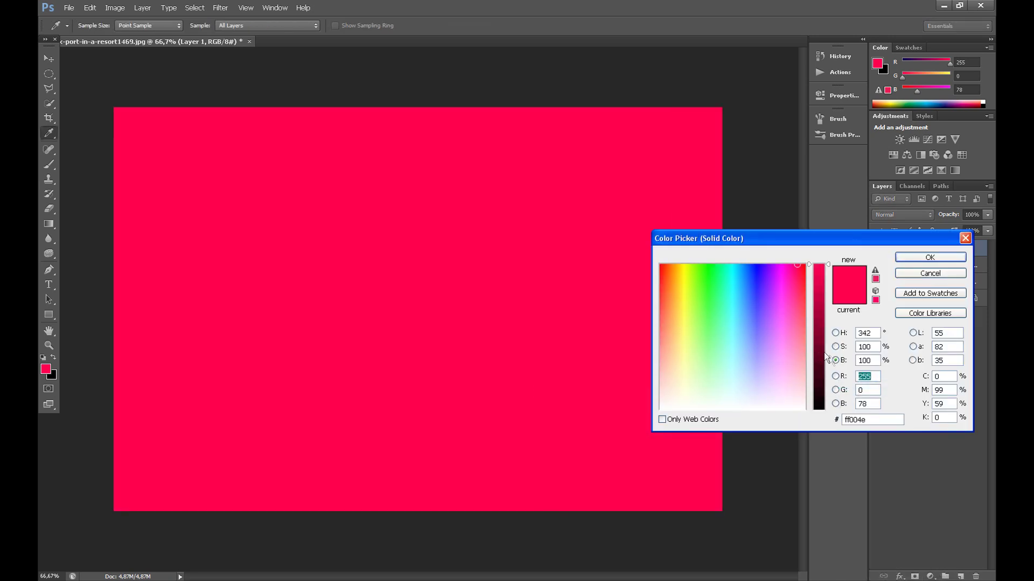
{"action": "left_click", "coordinate": [835, 334]}
{"action": "left_click_drag", "start_coordinate": [796, 326], "coordinate": [804, 327]}
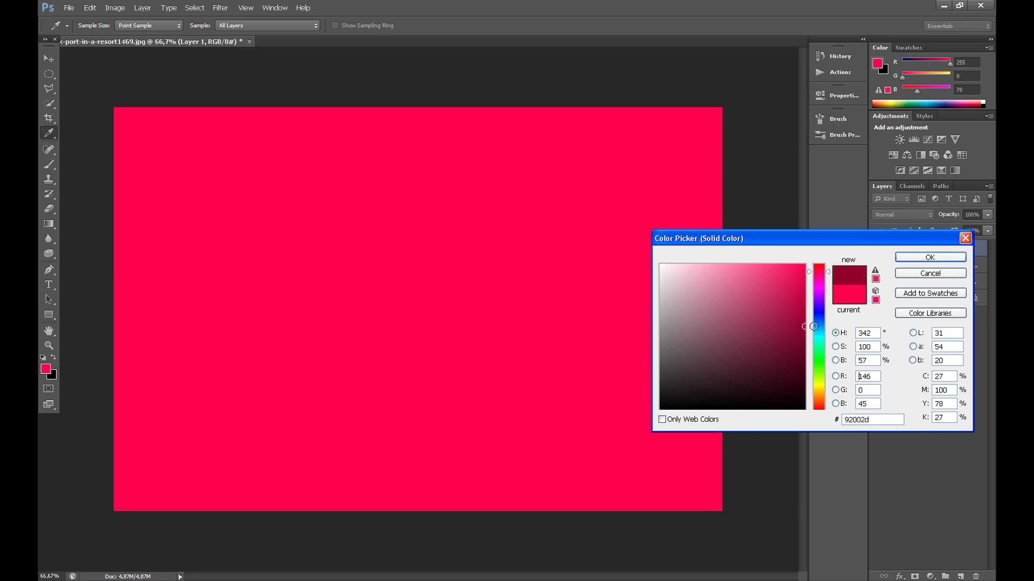
{"action": "left_click", "coordinate": [822, 393]}
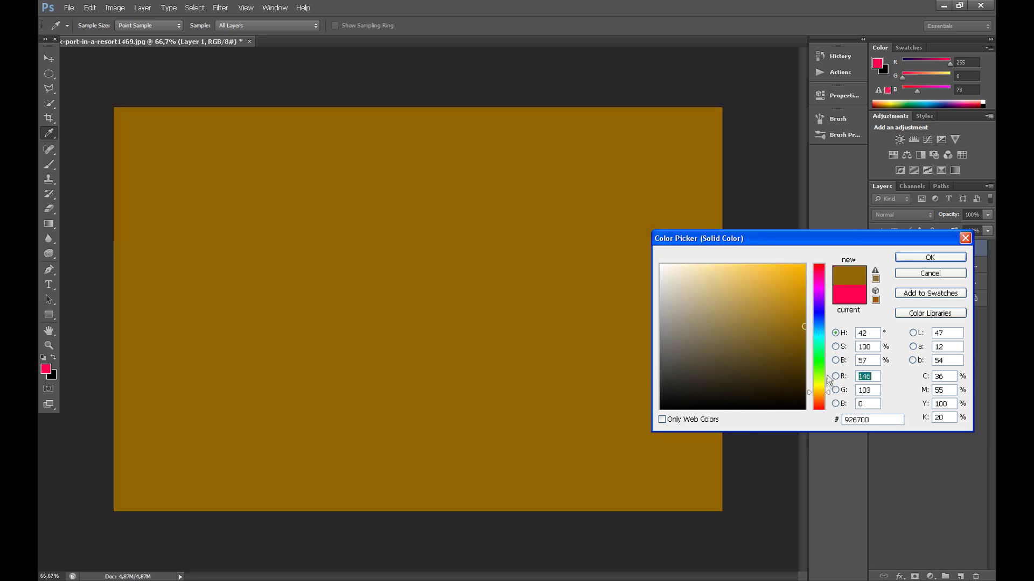
{"action": "left_click_drag", "start_coordinate": [827, 391], "coordinate": [828, 395]}
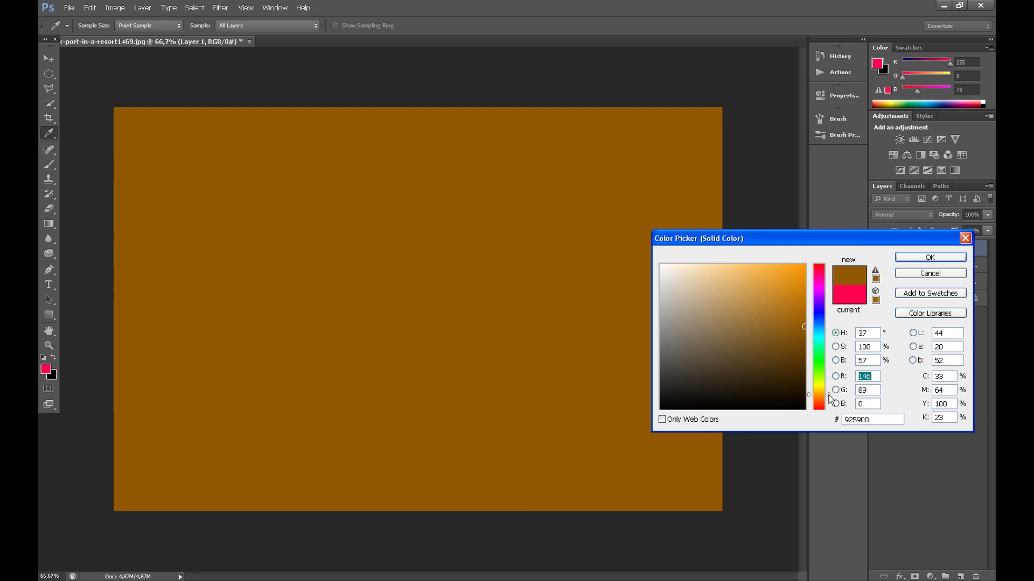
{"action": "left_click", "coordinate": [930, 257]}
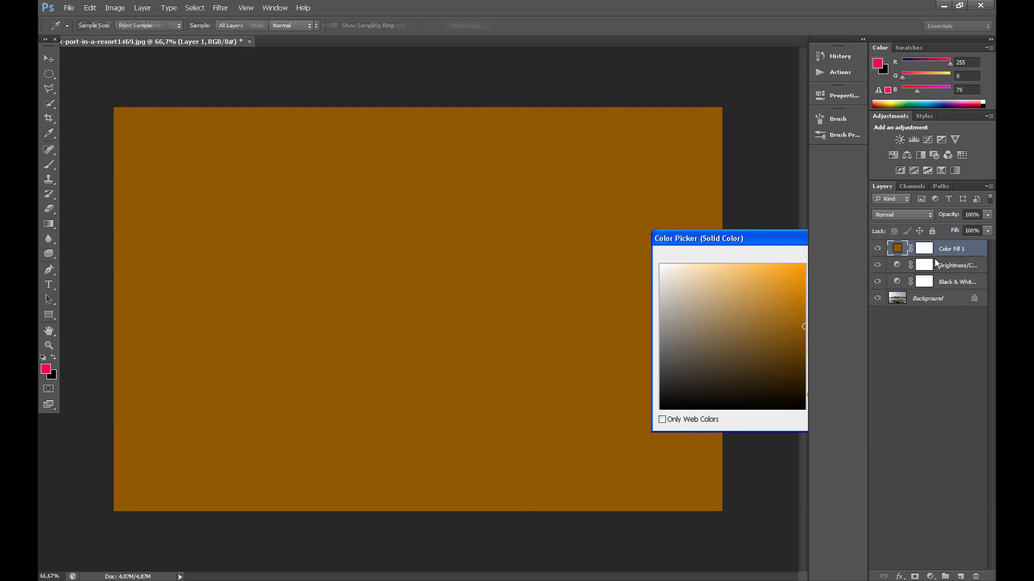
{"action": "left_click", "coordinate": [900, 215]}
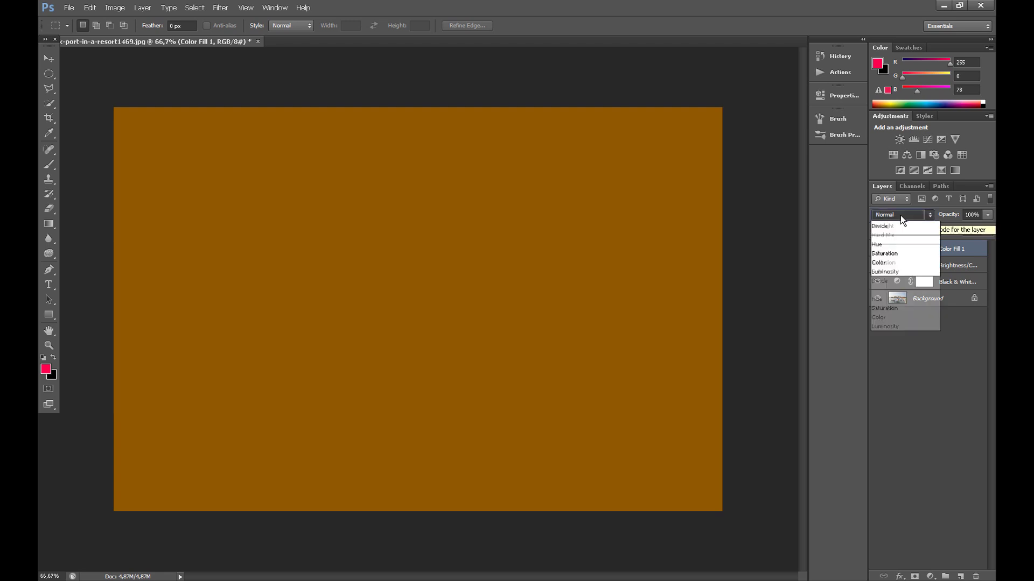
{"action": "left_click", "coordinate": [903, 372]}
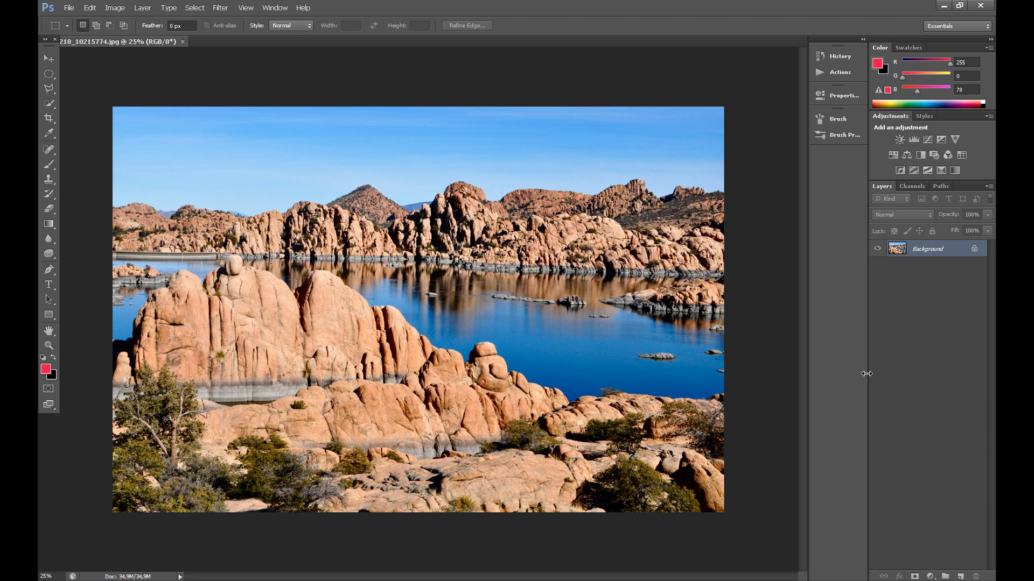
Step: Add a Curves adjustment layer and nudge the curve's black point inward
{"action": "left_click", "coordinate": [930, 575]}
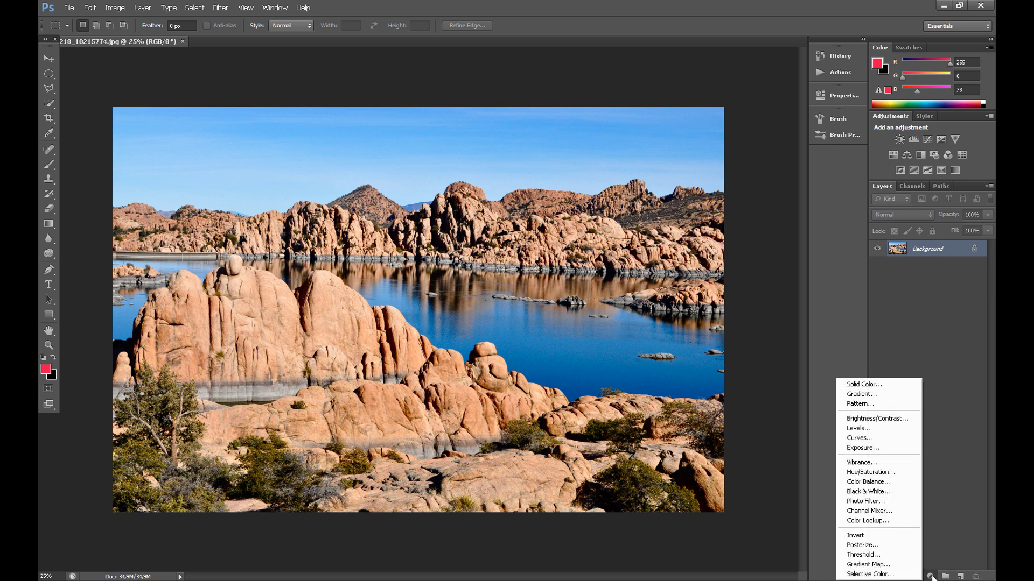
{"action": "left_click", "coordinate": [879, 439]}
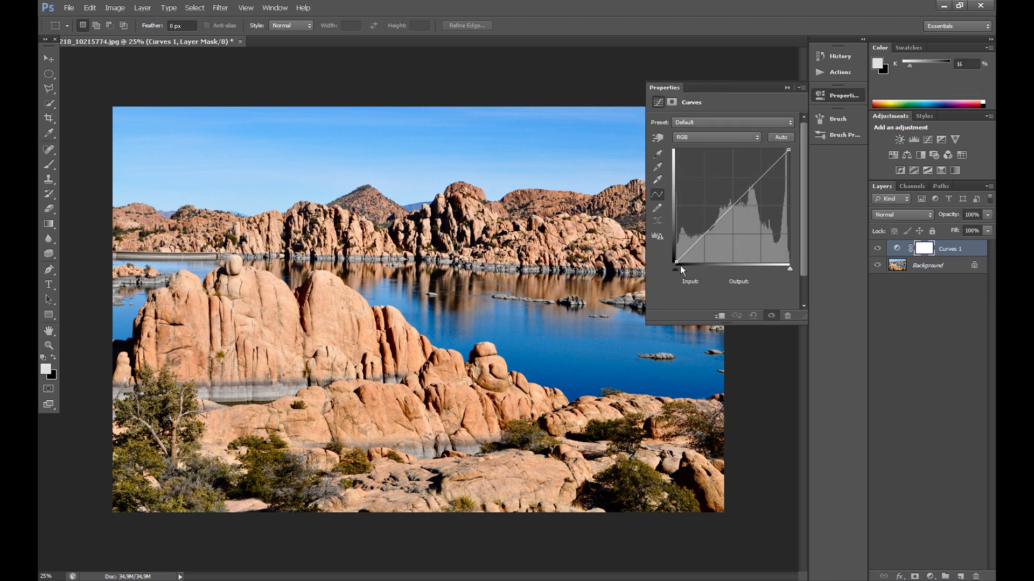
{"action": "left_click_drag", "start_coordinate": [676, 262], "coordinate": [681, 268]}
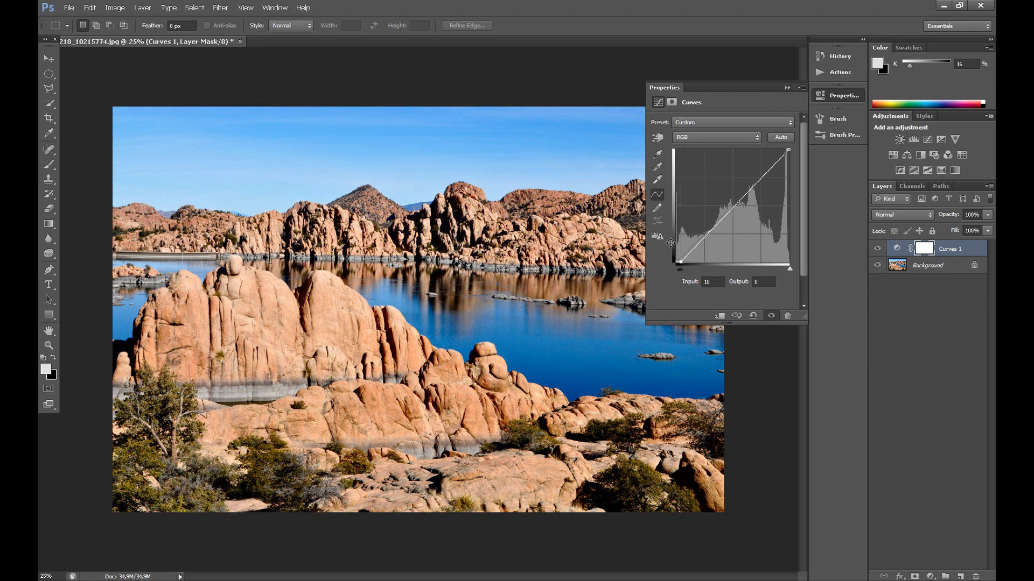
Step: On the Red channel, lift the shadows and raise the midtone point to 121/175
{"action": "left_click", "coordinate": [703, 137]}
{"action": "left_click", "coordinate": [695, 157]}
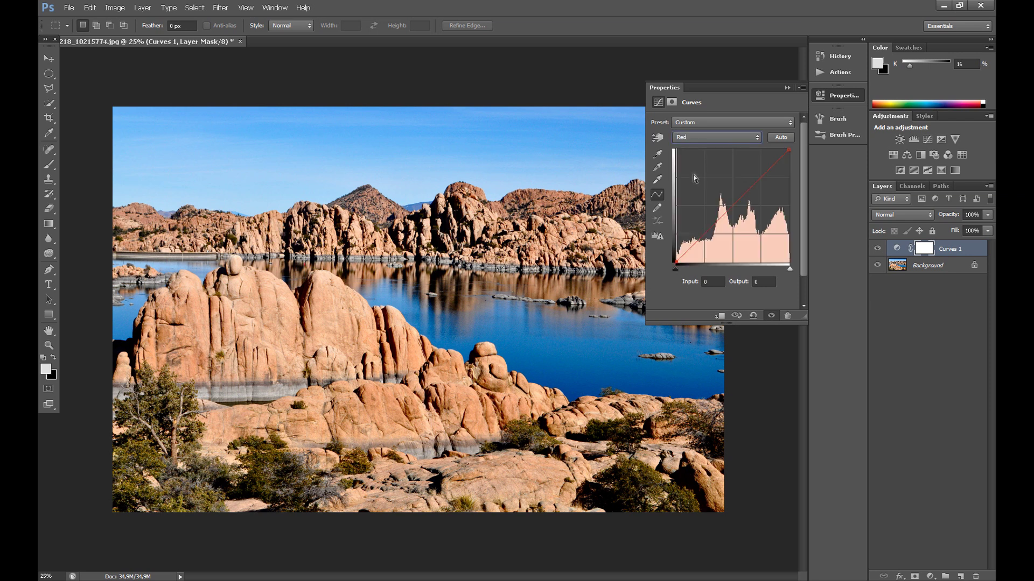
{"action": "left_click", "coordinate": [677, 260]}
{"action": "left_click_drag", "start_coordinate": [677, 260], "coordinate": [671, 245]}
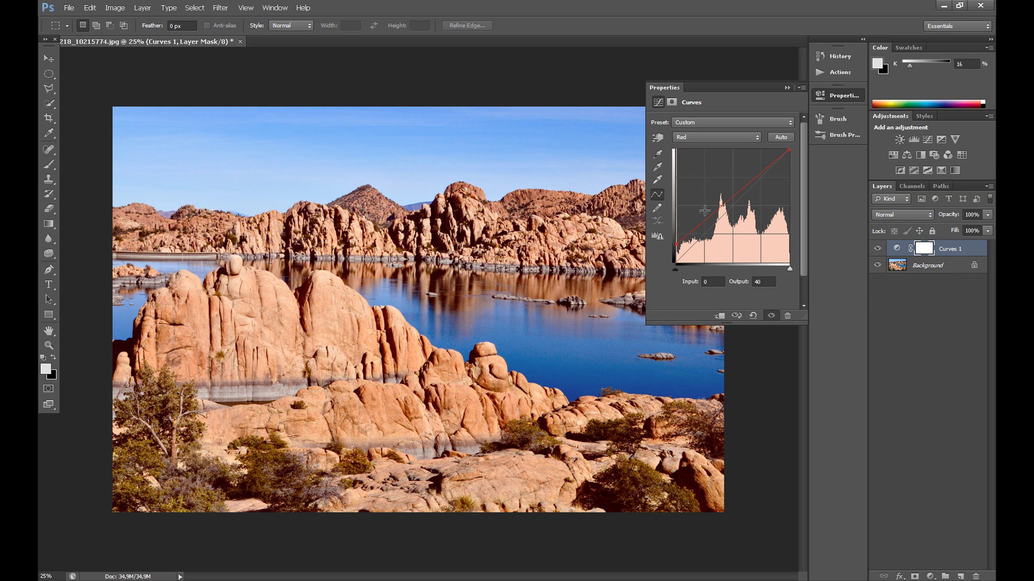
{"action": "left_click_drag", "start_coordinate": [730, 199], "coordinate": [730, 185]}
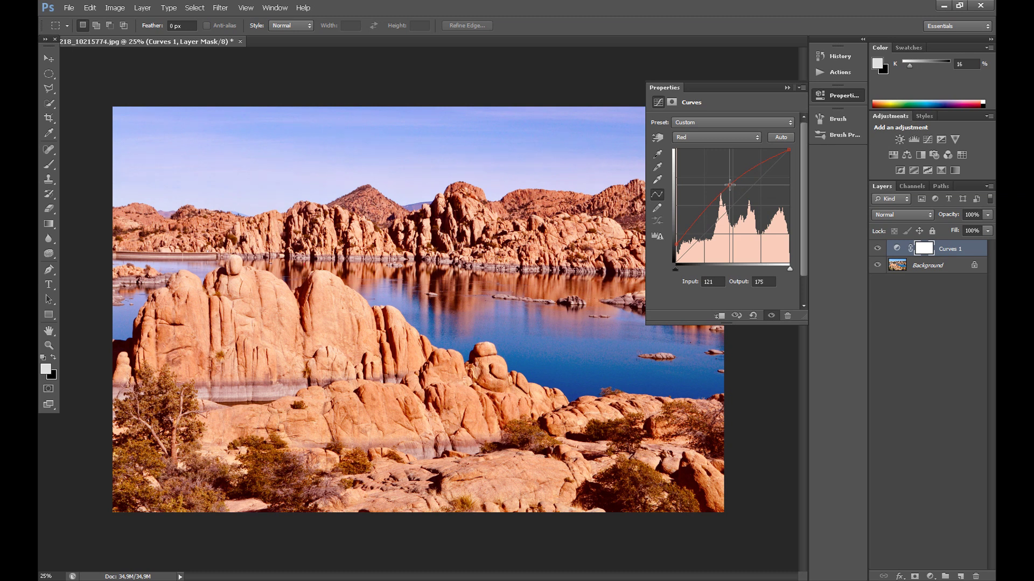
{"action": "left_click_drag", "start_coordinate": [730, 185], "coordinate": [730, 186]}
Step: On the Green curve, lift the shadows slightly and raise the midtones
{"action": "left_click", "coordinate": [732, 136]}
{"action": "left_click", "coordinate": [715, 163]}
{"action": "left_click_drag", "start_coordinate": [675, 263], "coordinate": [668, 252]}
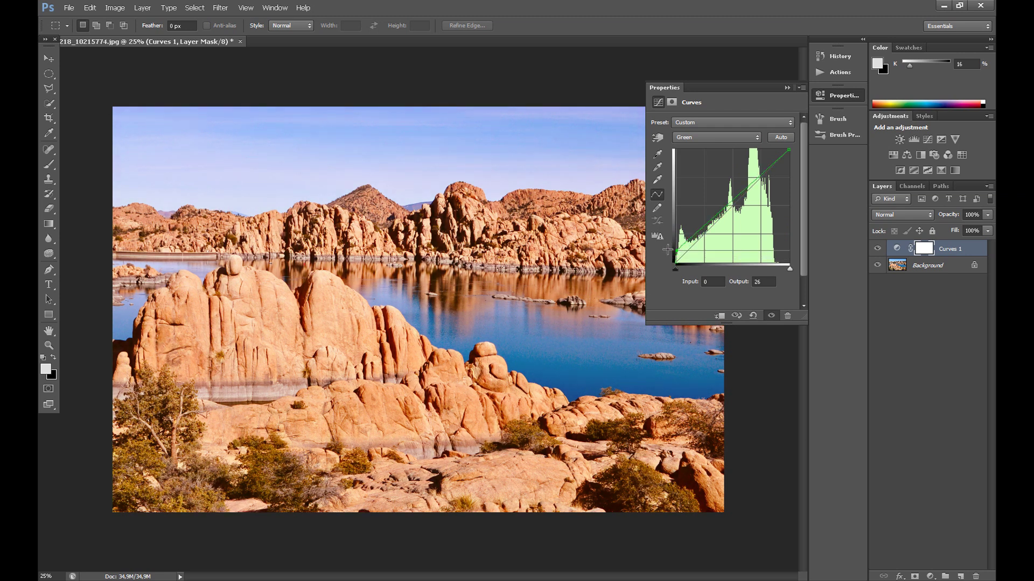
{"action": "left_click", "coordinate": [725, 204]}
{"action": "left_click_drag", "start_coordinate": [726, 204], "coordinate": [726, 200]}
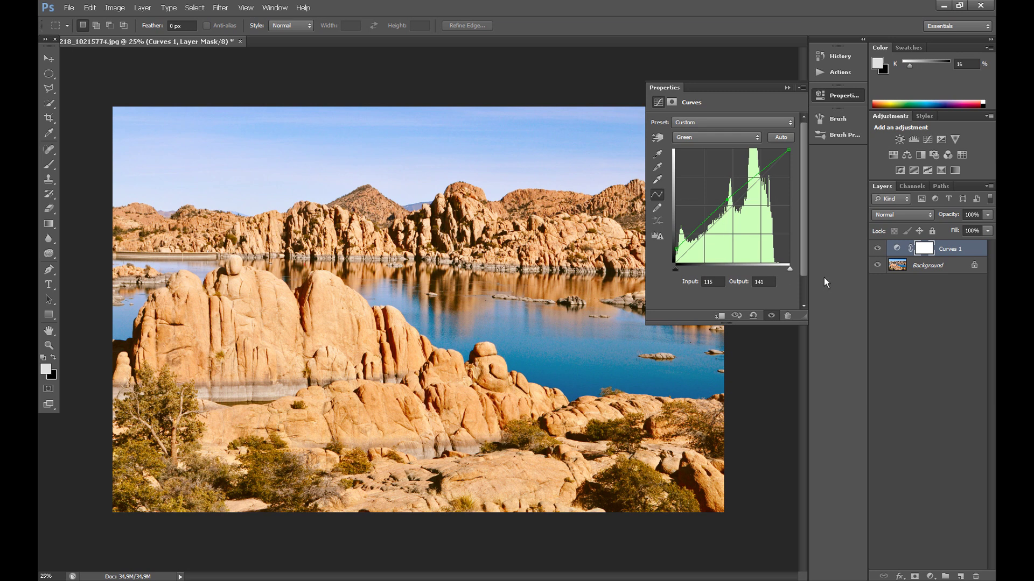
Step: On the Blue curve, lift the black point to 80 and drop 162 to 114
{"action": "left_click", "coordinate": [707, 139]}
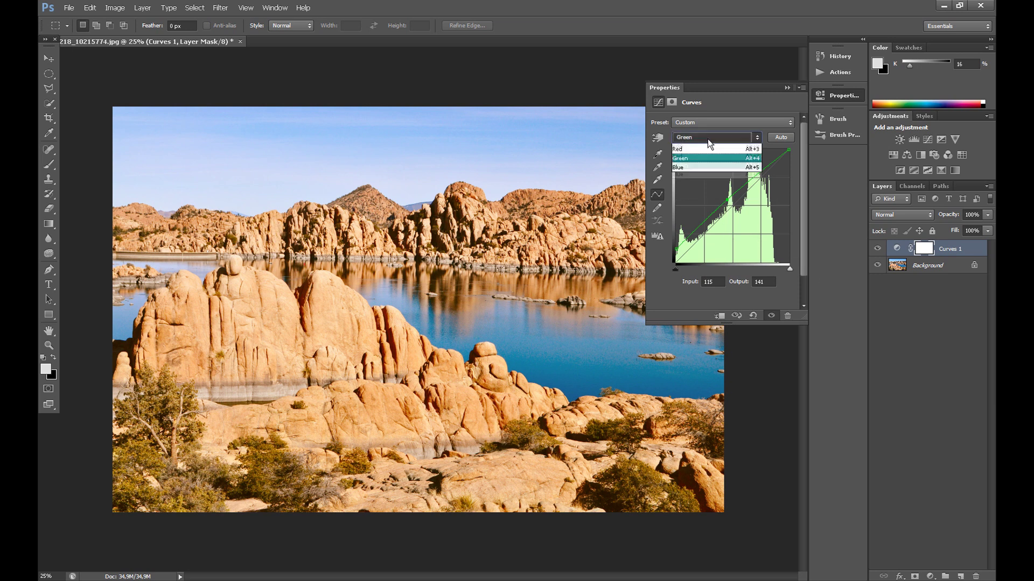
{"action": "left_click", "coordinate": [696, 177]}
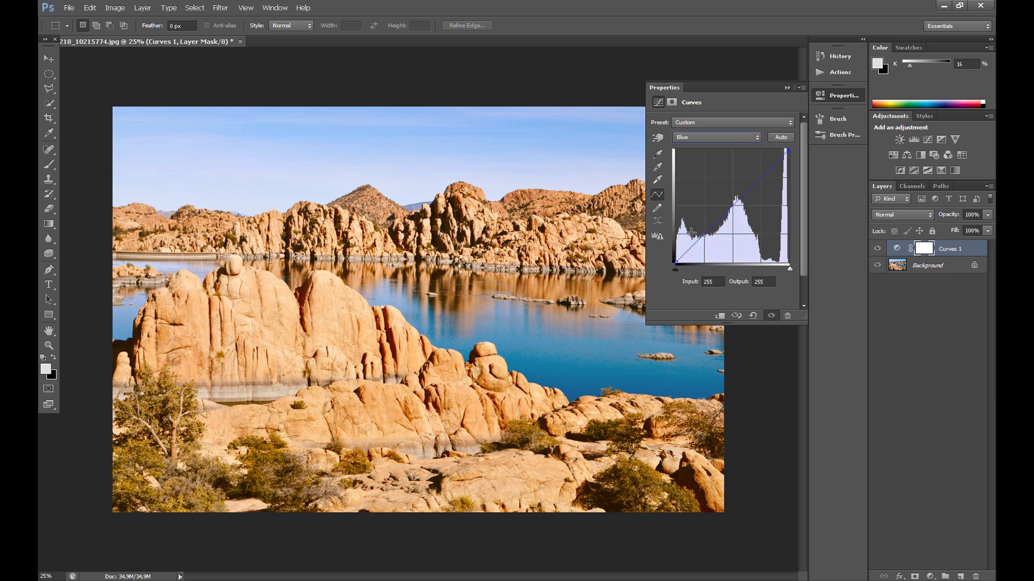
{"action": "left_click", "coordinate": [676, 263]}
{"action": "left_click_drag", "start_coordinate": [676, 263], "coordinate": [657, 225]}
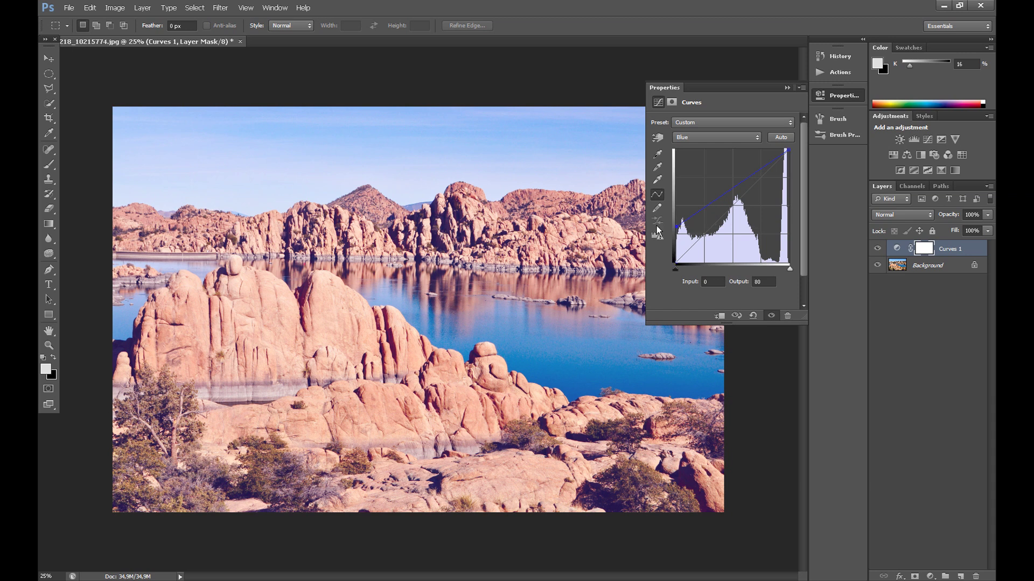
{"action": "left_click_drag", "start_coordinate": [730, 188], "coordinate": [747, 214]}
{"action": "left_click", "coordinate": [787, 87]}
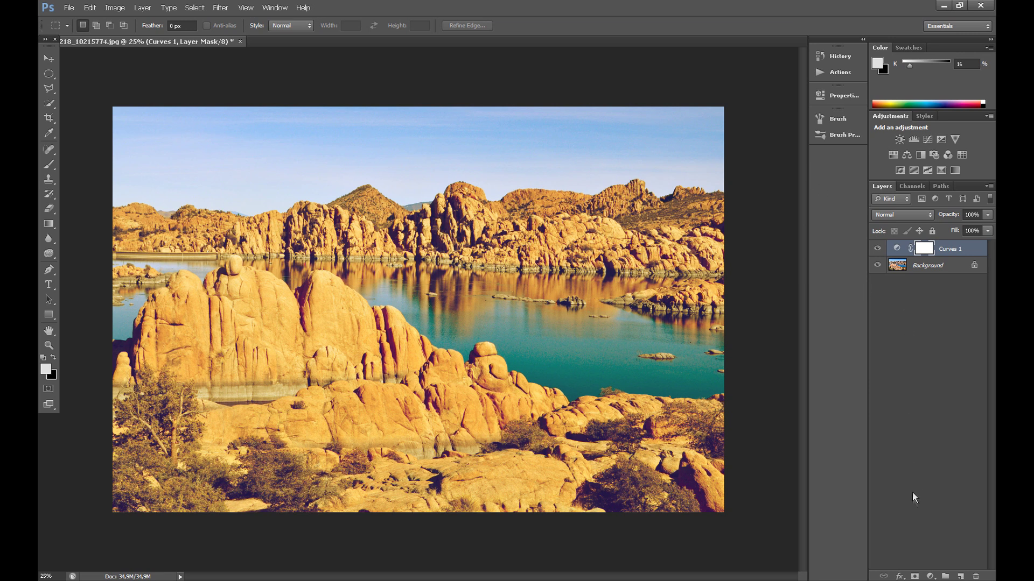
Step: Add a Brightness/Contrast layer to the lake photo with brightness -20 and contrast 45
{"action": "left_click", "coordinate": [930, 575]}
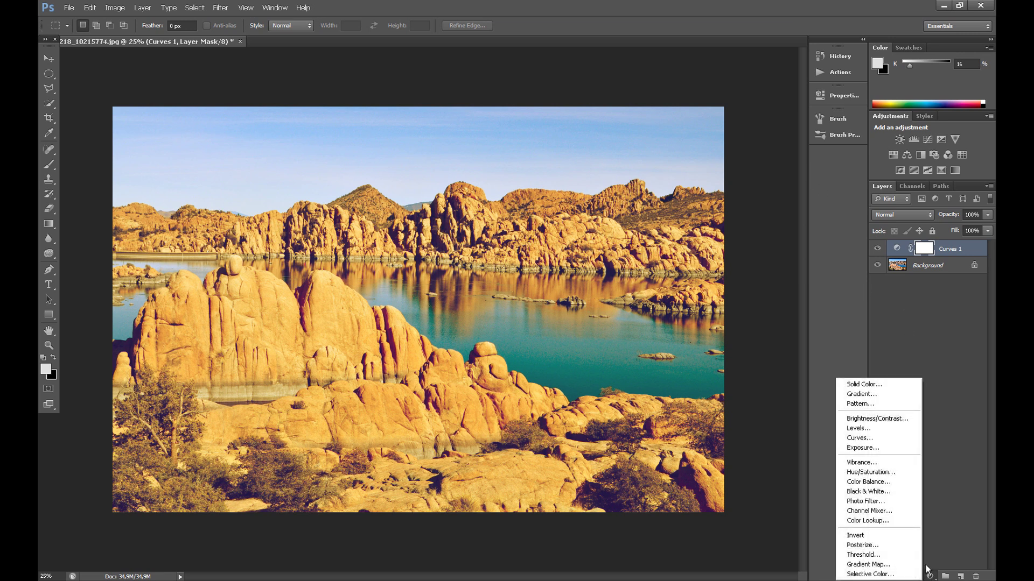
{"action": "left_click", "coordinate": [897, 419]}
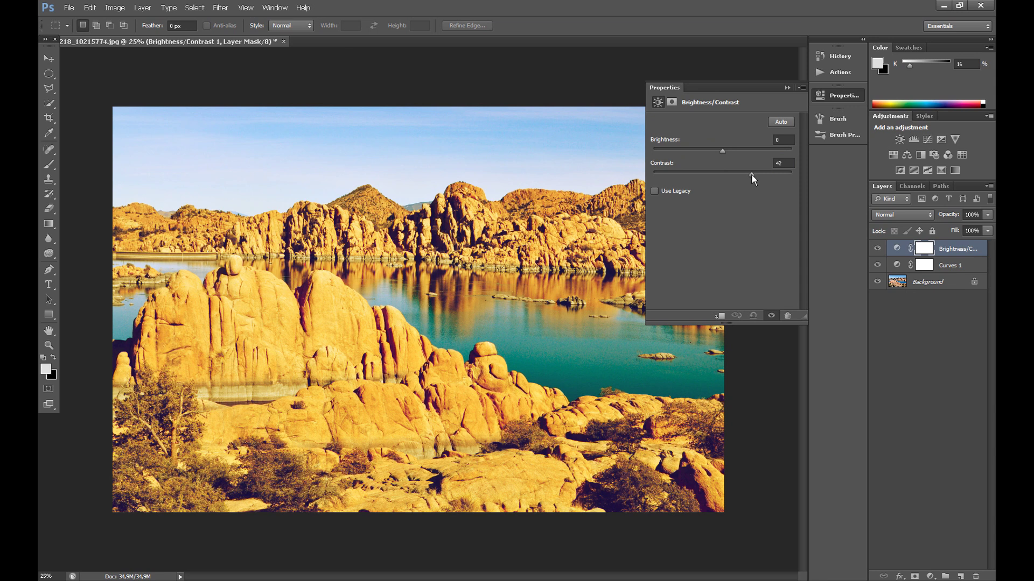
{"action": "left_click_drag", "start_coordinate": [752, 175], "coordinate": [754, 174]}
{"action": "mouse_move", "coordinate": [704, 149]}
{"action": "left_mouse_down"}
{"action": "mouse_move", "coordinate": [688, 149]}
{"action": "mouse_move", "coordinate": [716, 149]}
{"action": "left_mouse_up"}
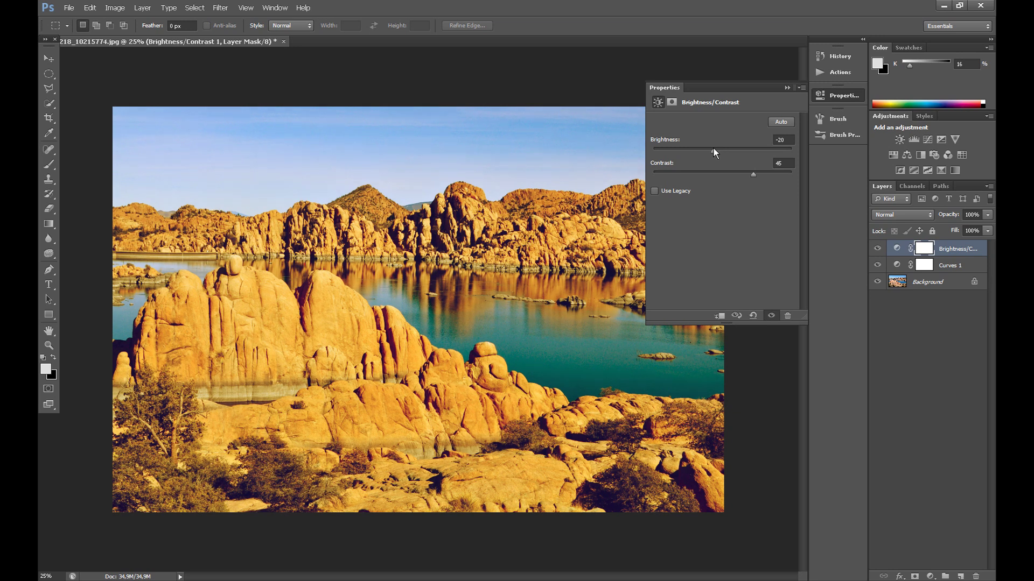
{"action": "left_click", "coordinate": [787, 87]}
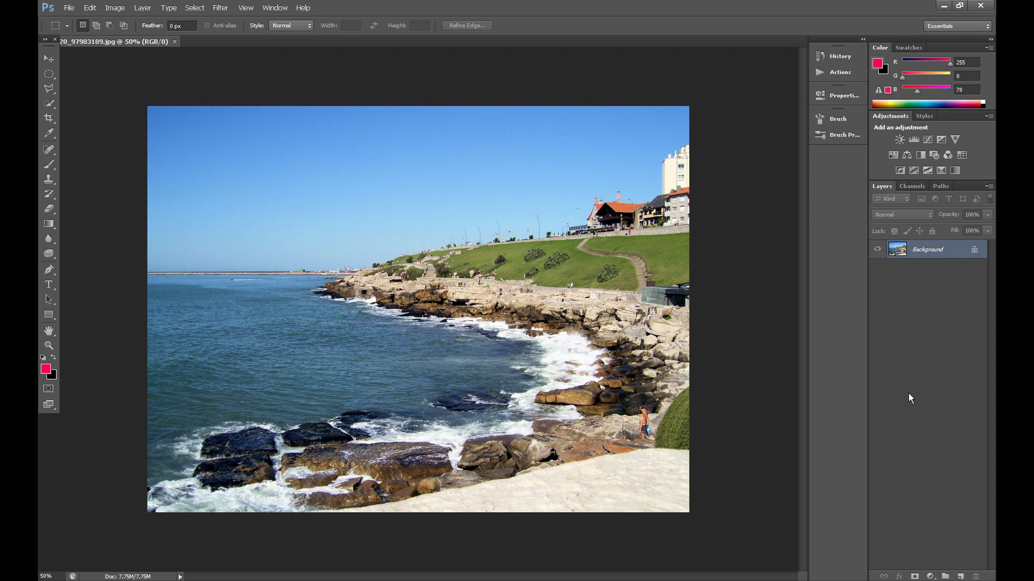
Step: Add an empty layer to the coastal photo and start a Solid Color fill layer
{"action": "left_click", "coordinate": [963, 577]}
{"action": "left_click", "coordinate": [930, 577]}
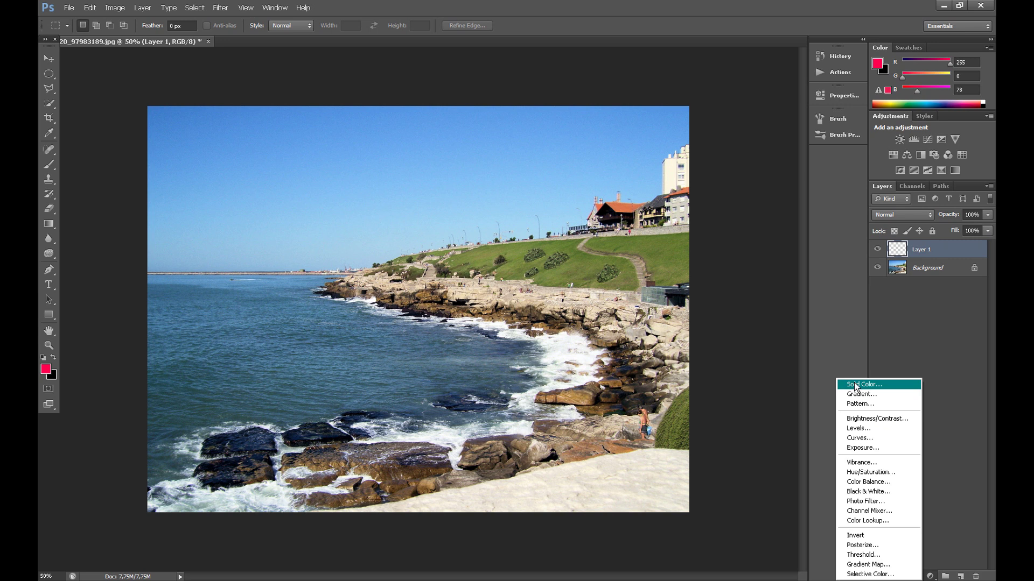
{"action": "left_click", "coordinate": [856, 384]}
Step: Fill the layer with blue #1e00ff and blend it in Exclusion mode
{"action": "left_click", "coordinate": [814, 310]}
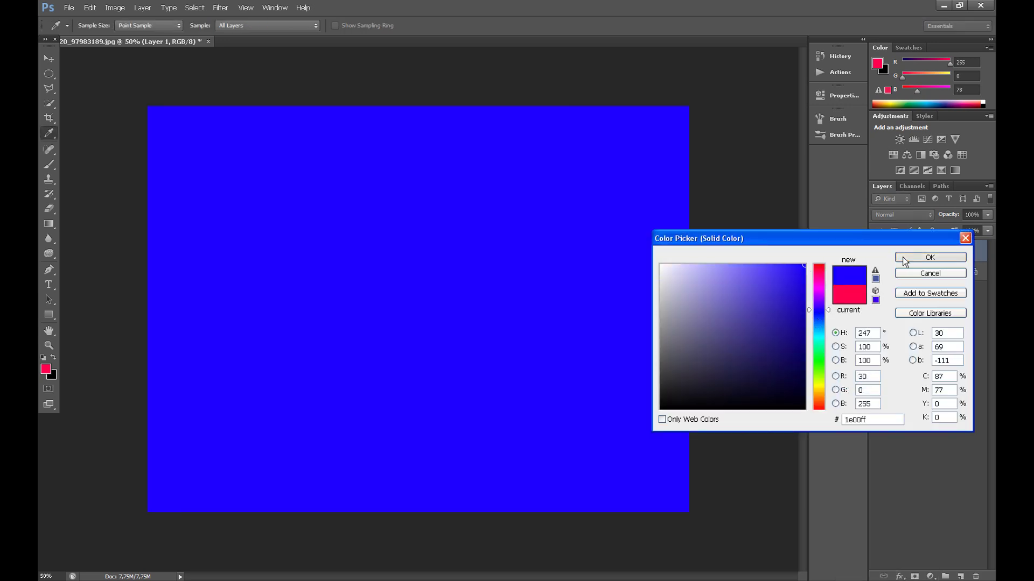
{"action": "left_click", "coordinate": [930, 257]}
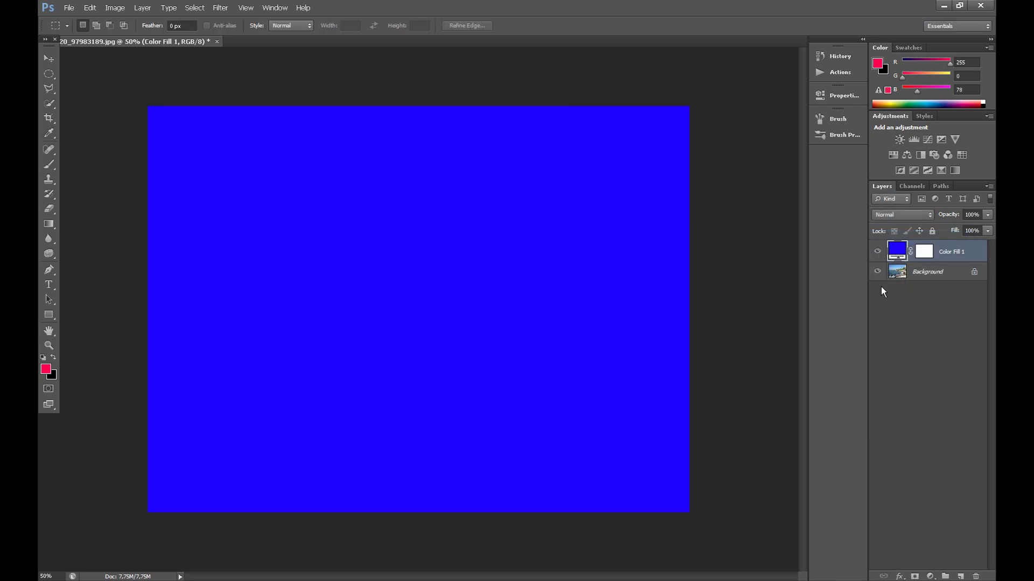
{"action": "left_click", "coordinate": [900, 215]}
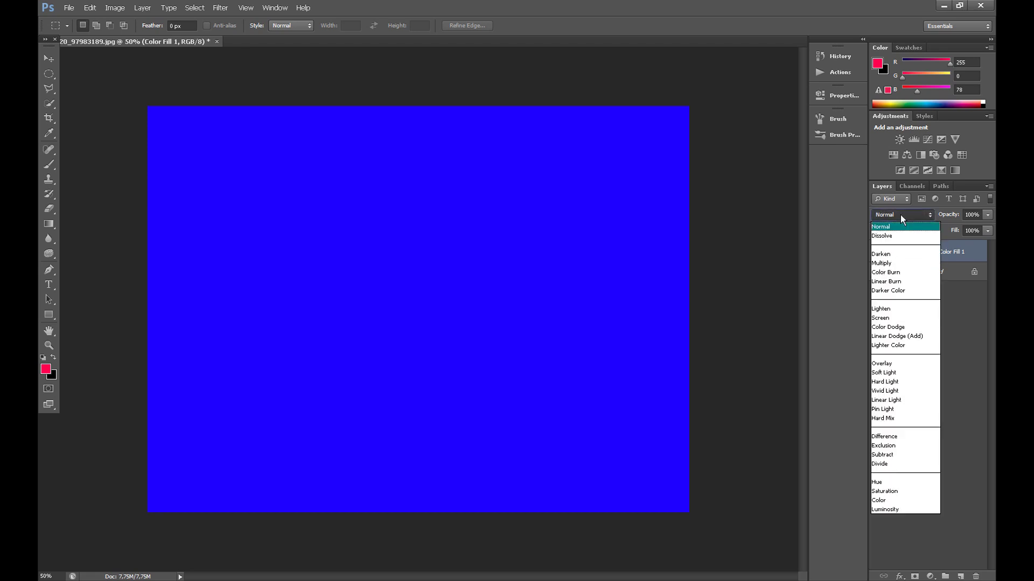
{"action": "left_click", "coordinate": [909, 446]}
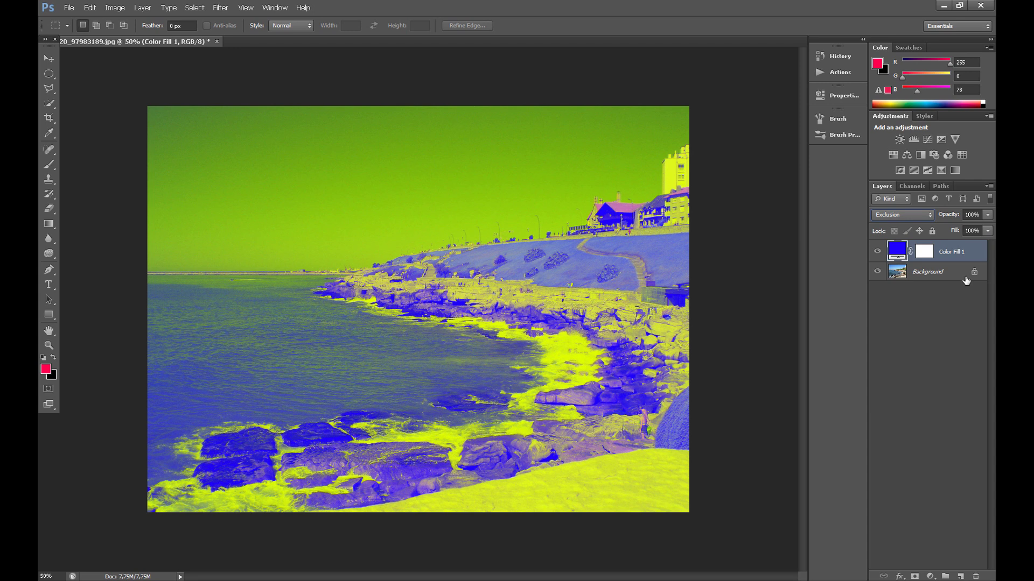
Step: Lower the blue fill layer's opacity to about 50%
{"action": "left_click", "coordinate": [986, 215]}
{"action": "left_click_drag", "start_coordinate": [970, 232], "coordinate": [962, 232]}
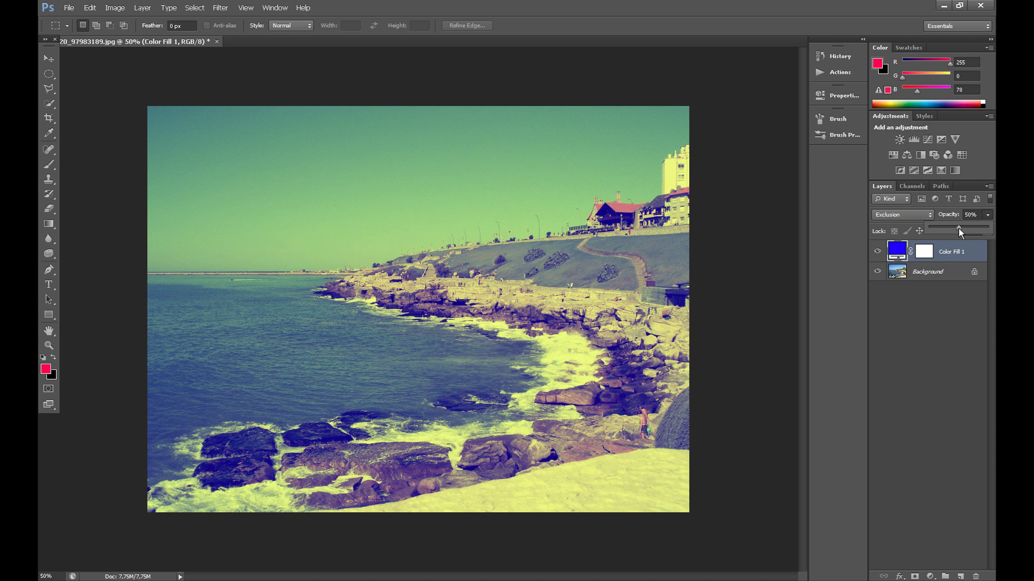
{"action": "left_click", "coordinate": [988, 215]}
{"action": "left_click", "coordinate": [933, 273]}
Step: Duplicate the Background layer and move the copy above Color Fill 1
{"action": "right_click", "coordinate": [933, 273]}
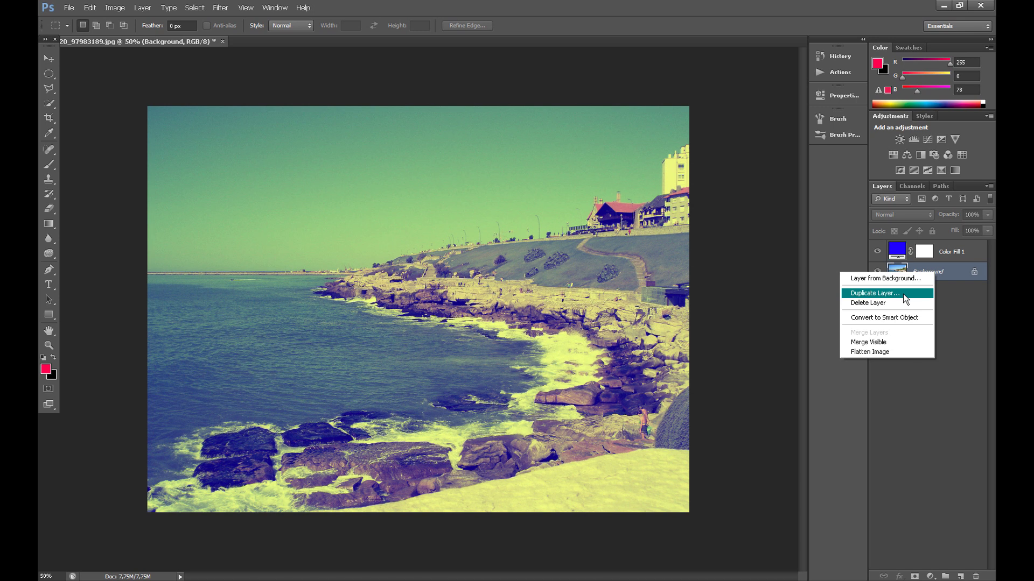
{"action": "left_click", "coordinate": [904, 294]}
{"action": "left_click", "coordinate": [622, 180]}
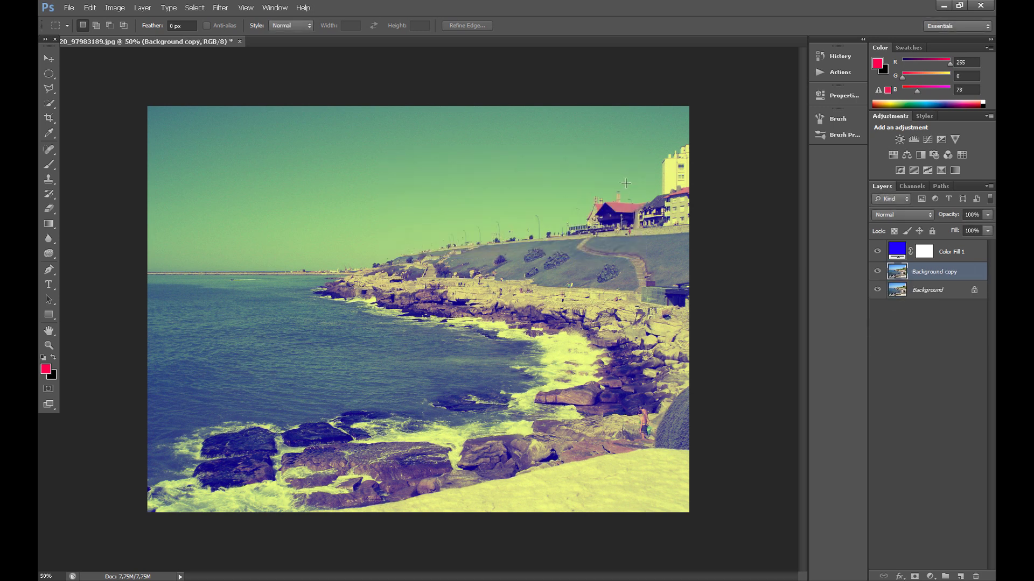
{"action": "left_click_drag", "start_coordinate": [924, 278], "coordinate": [922, 253]}
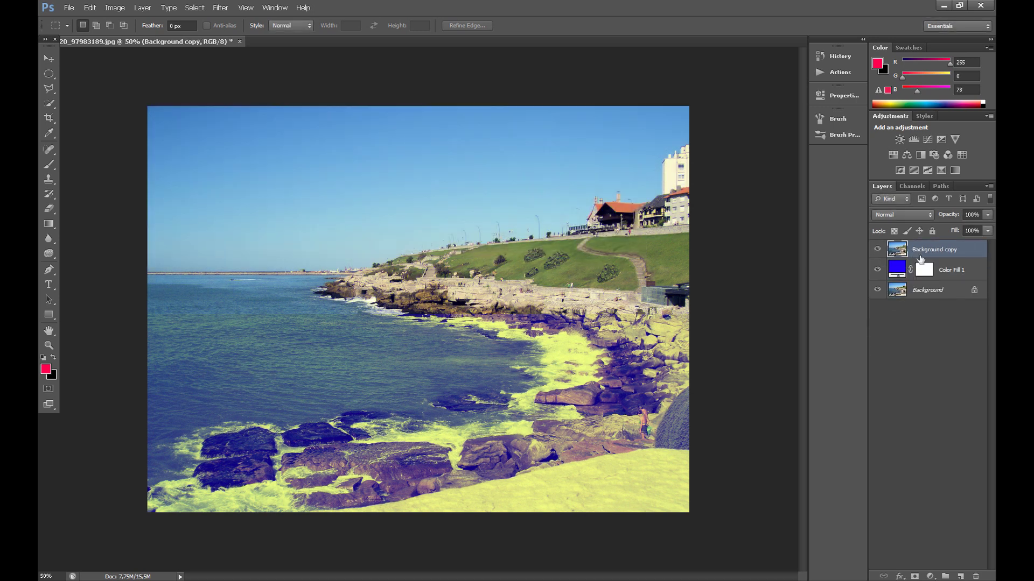
Step: Set the Background copy to Soft Light blending at 70% opacity
{"action": "left_click", "coordinate": [913, 214]}
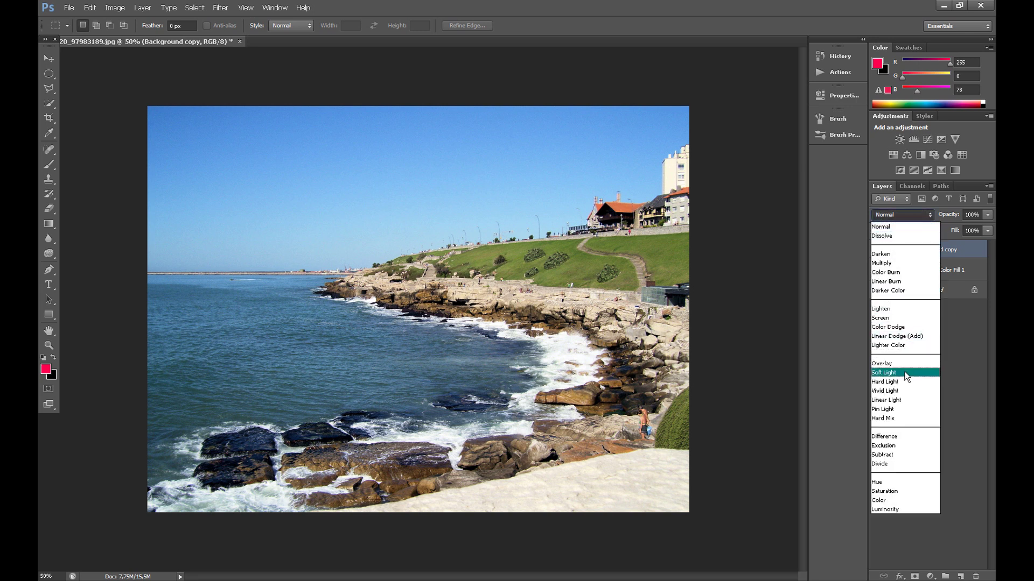
{"action": "left_click", "coordinate": [905, 372]}
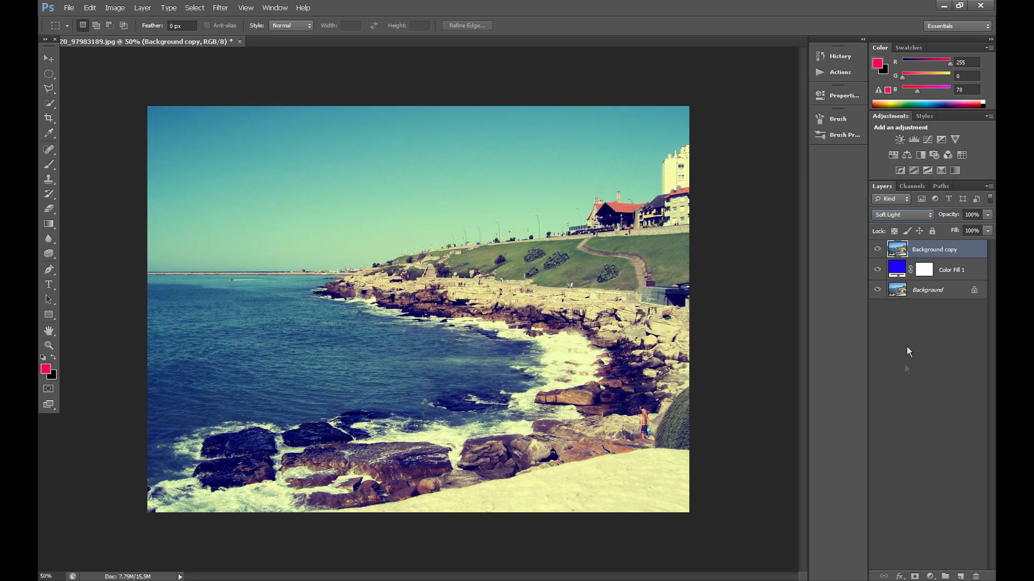
{"action": "left_click", "coordinate": [987, 214]}
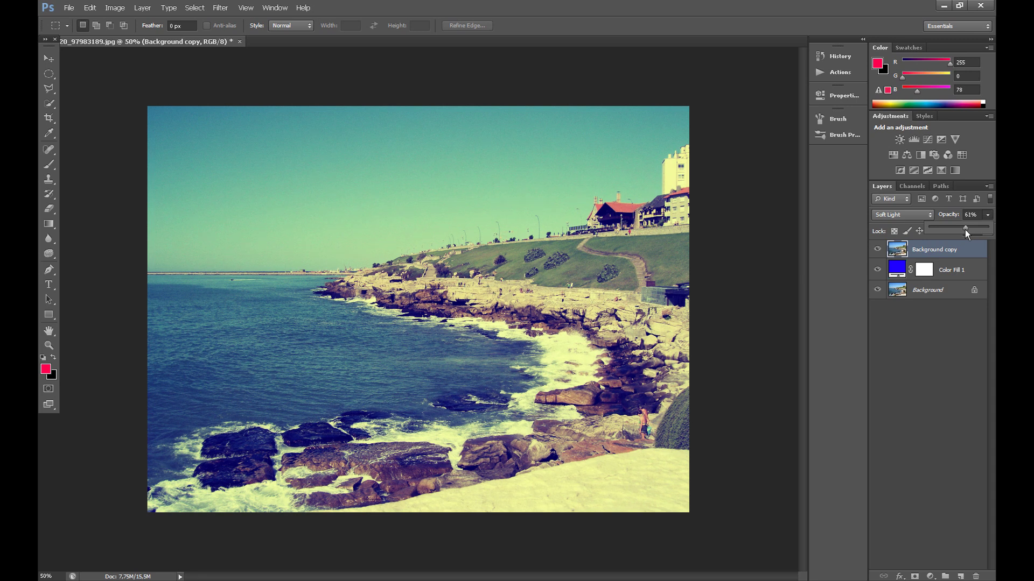
{"action": "left_click", "coordinate": [969, 214]}
{"action": "type", "text": "70"}
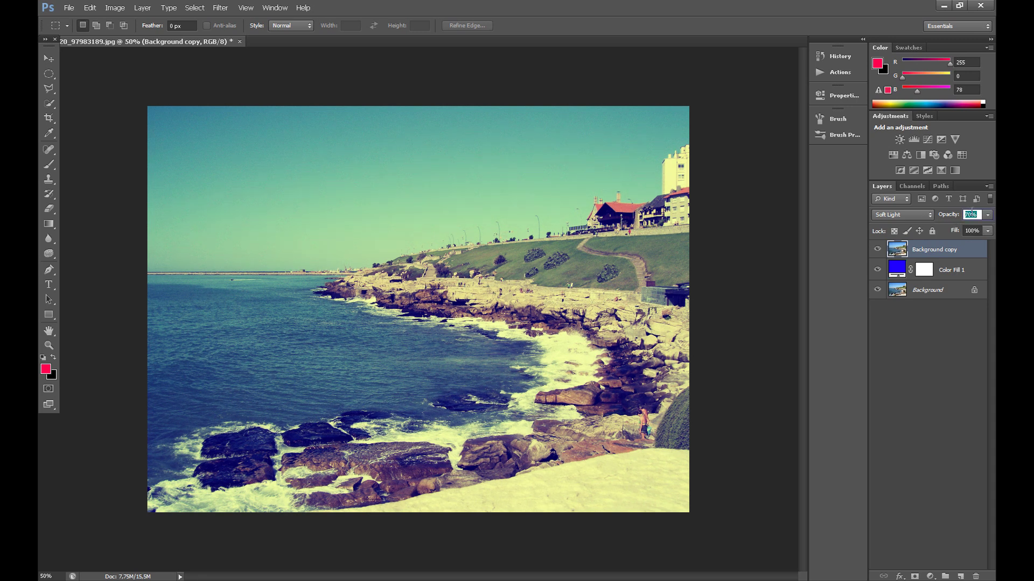
{"action": "key", "text": "Return"}
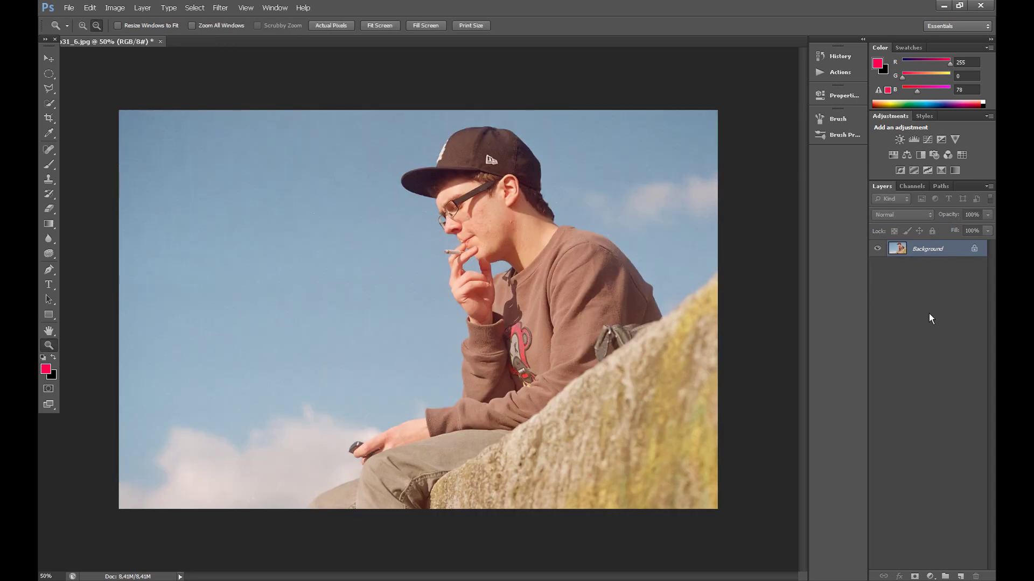
Step: Duplicate the portrait's Background layer
{"action": "right_click", "coordinate": [917, 251]}
{"action": "left_click", "coordinate": [877, 273]}
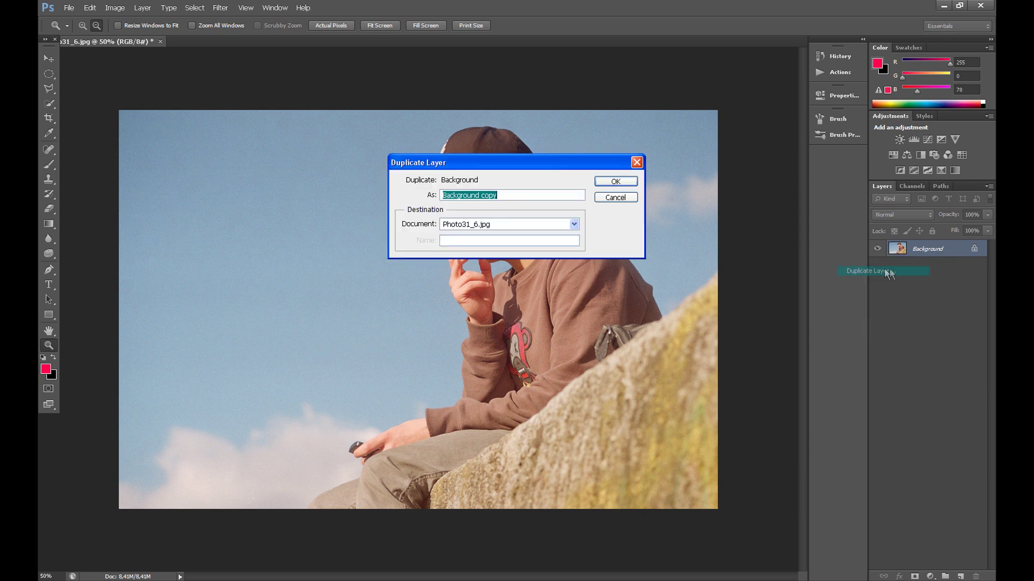
{"action": "left_click", "coordinate": [632, 185]}
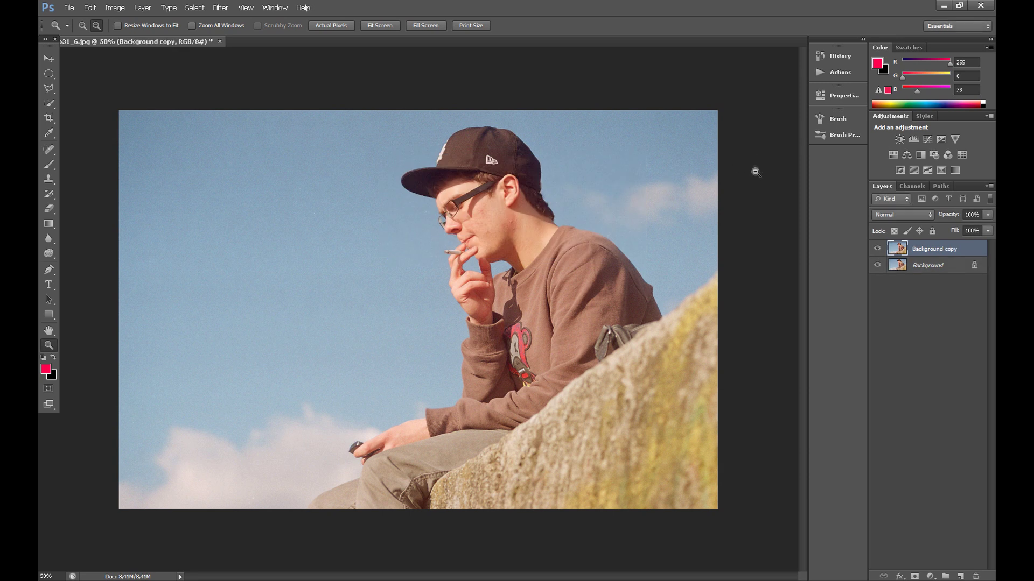
Step: Desaturate the Background copy and set its blend mode to Overlay
{"action": "left_click", "coordinate": [115, 8]}
{"action": "mouse_move", "coordinate": [129, 35]}
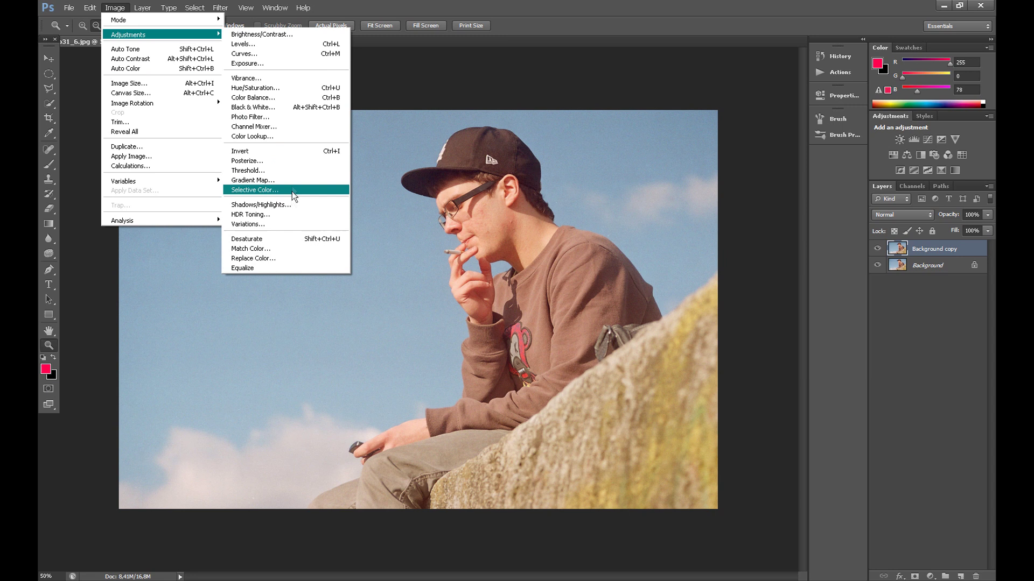
{"action": "left_click", "coordinate": [273, 238]}
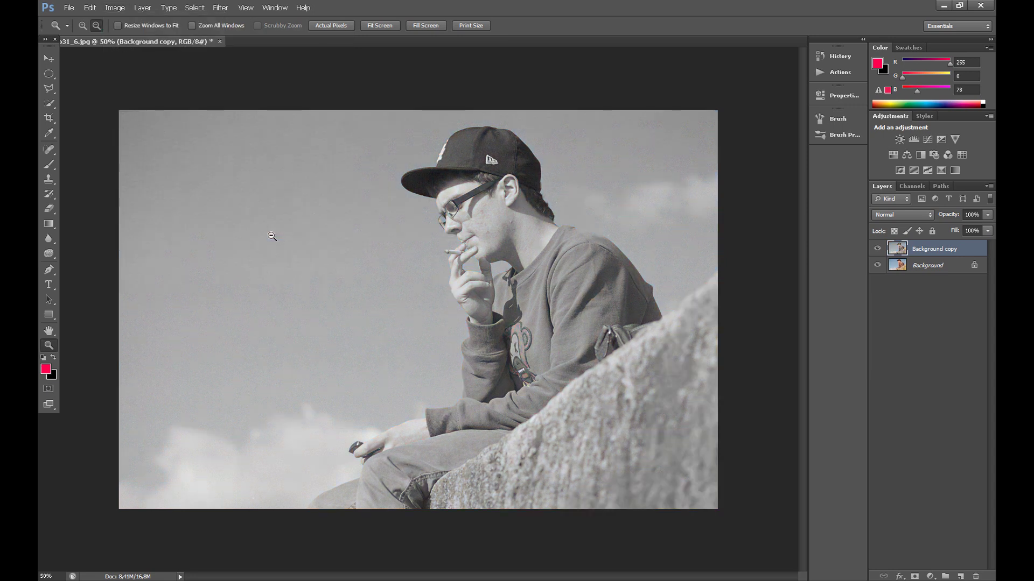
{"action": "left_click", "coordinate": [906, 214]}
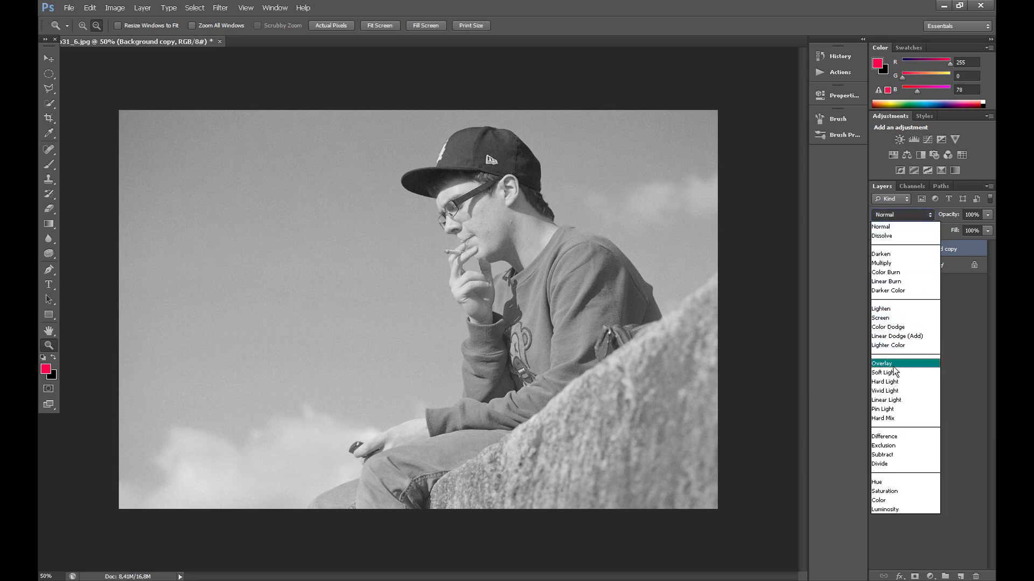
{"action": "left_click", "coordinate": [894, 364]}
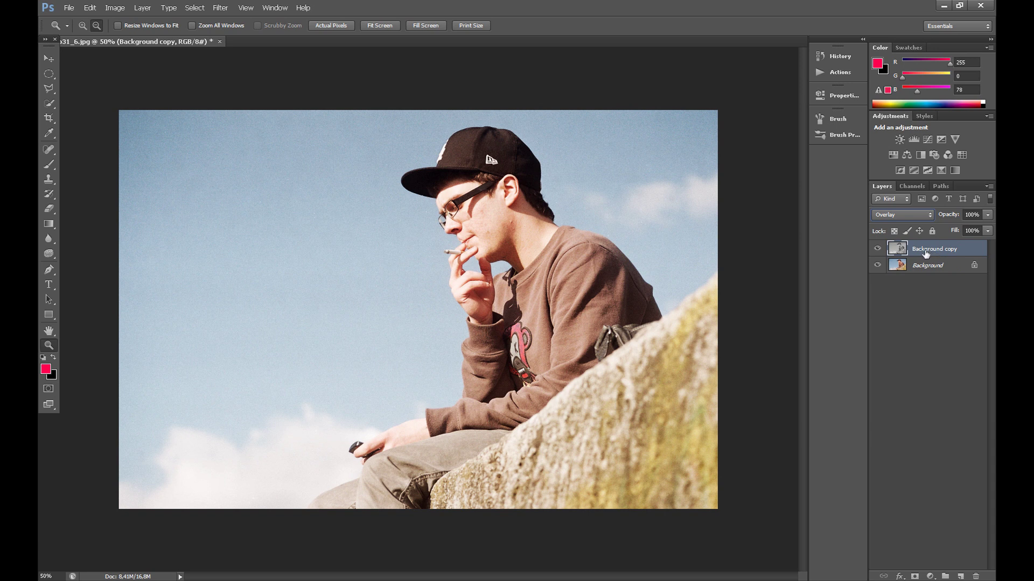
Step: Apply a Lens Correction vignette with Amount -100 and Midpoint +30 to the grey copy
{"action": "left_click", "coordinate": [220, 7]}
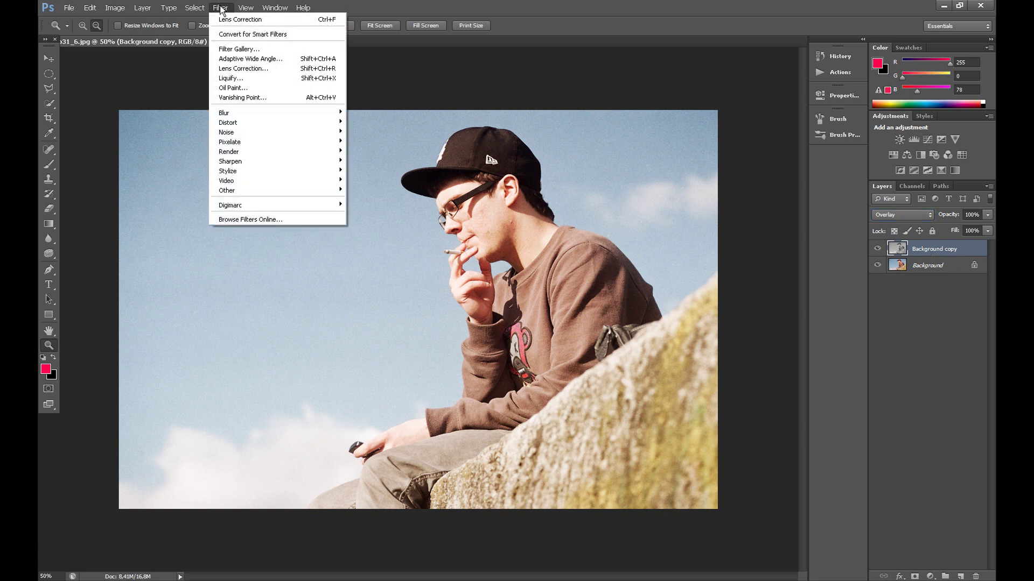
{"action": "left_click", "coordinate": [247, 68]}
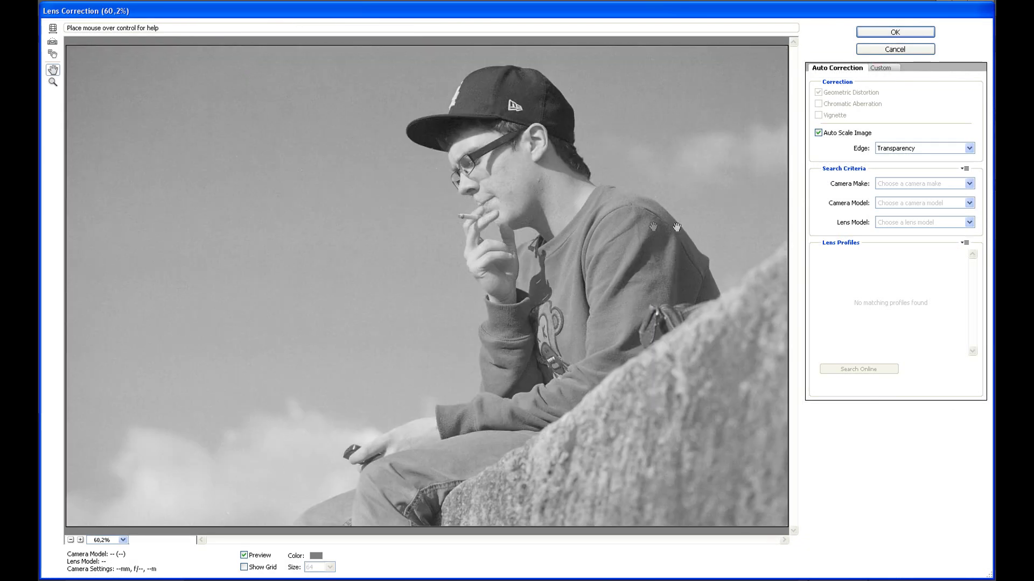
{"action": "left_click", "coordinate": [886, 70]}
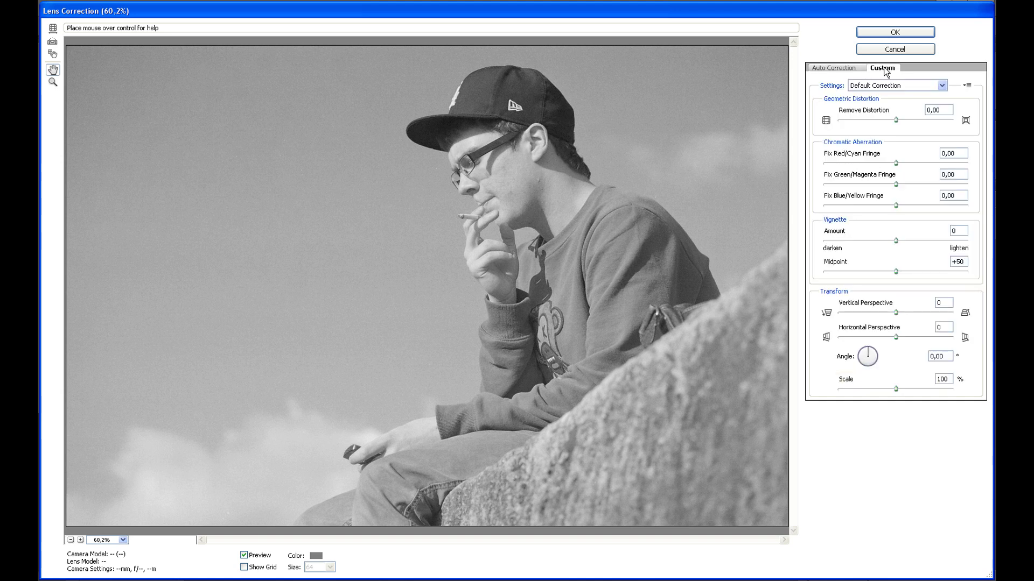
{"action": "left_click", "coordinate": [852, 241]}
{"action": "left_click_drag", "start_coordinate": [854, 245], "coordinate": [796, 241]}
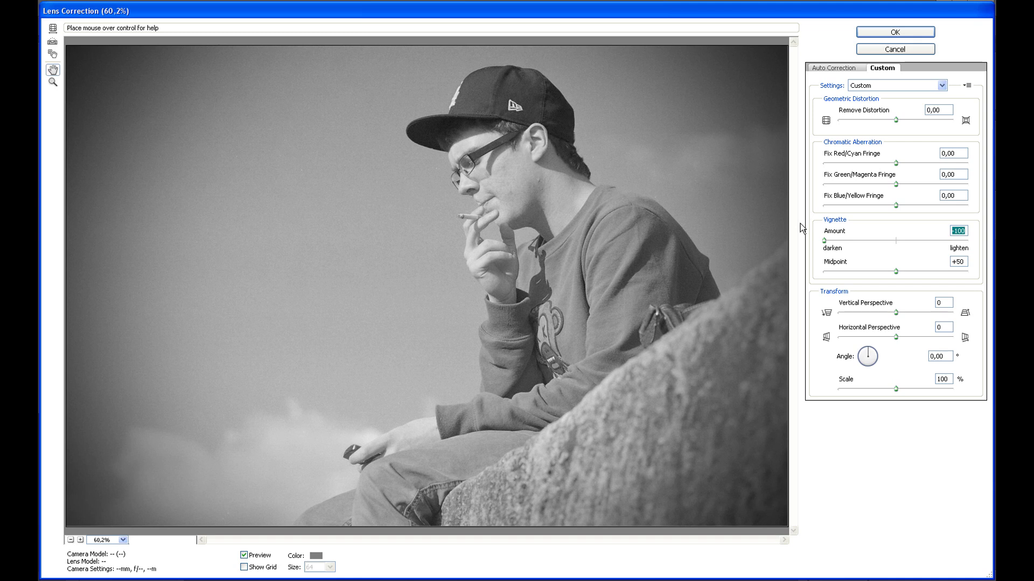
{"action": "left_click_drag", "start_coordinate": [966, 261], "coordinate": [956, 262]}
{"action": "type", "text": "30"}
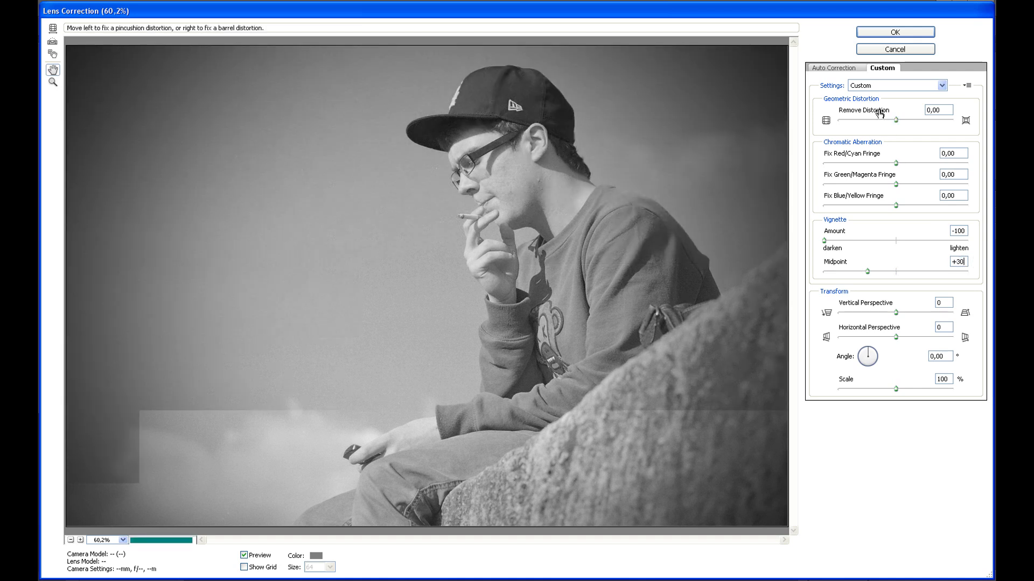
{"action": "left_click", "coordinate": [888, 33]}
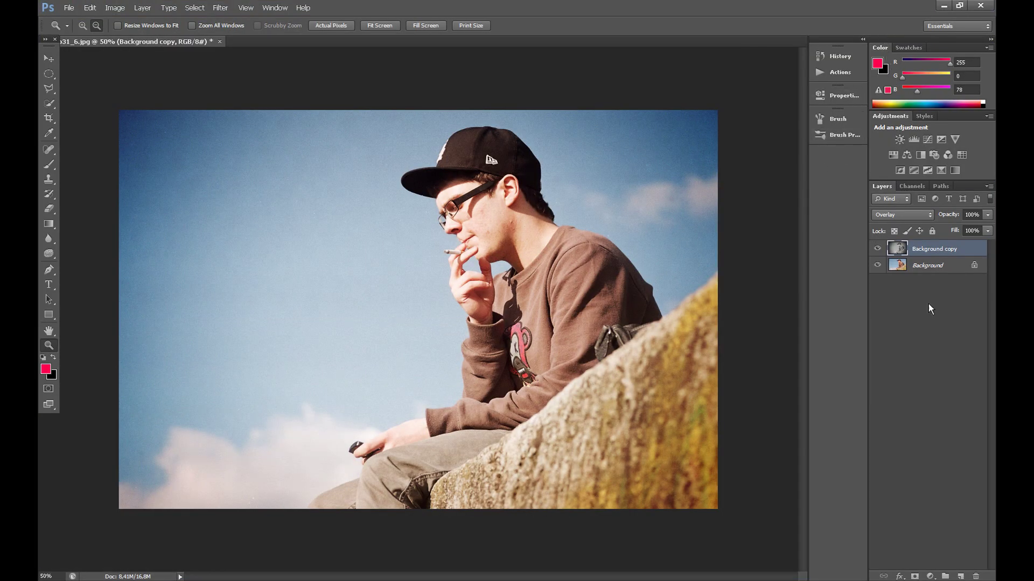
Step: Duplicate Background copy to create Background copy 2
{"action": "right_click", "coordinate": [938, 247]}
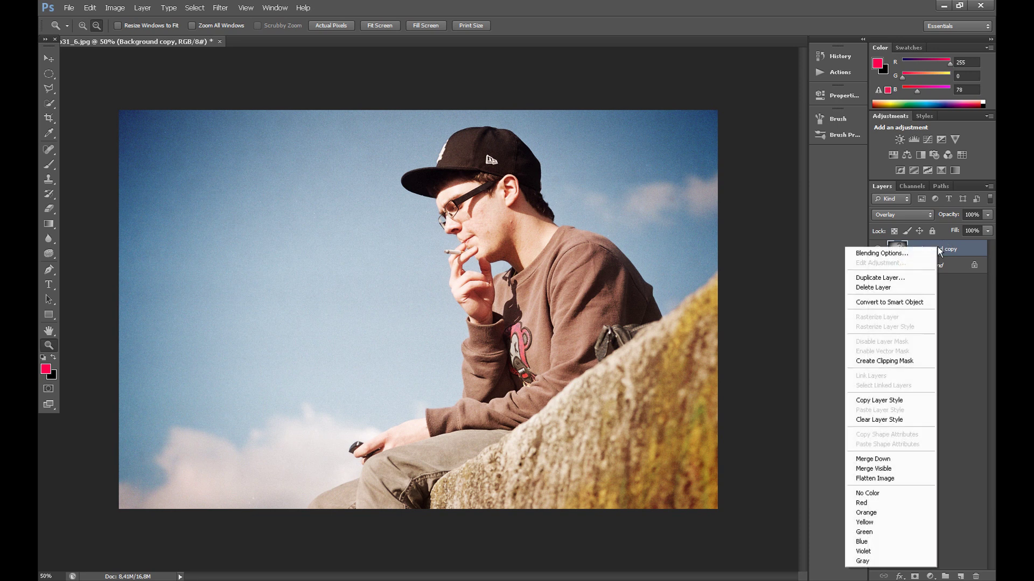
{"action": "left_click", "coordinate": [880, 278]}
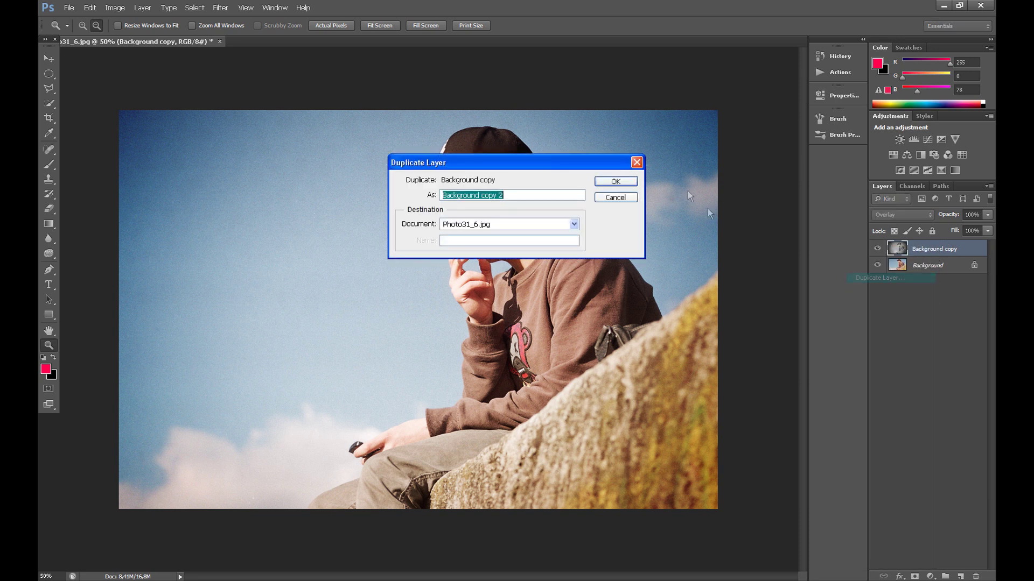
{"action": "left_click", "coordinate": [605, 179]}
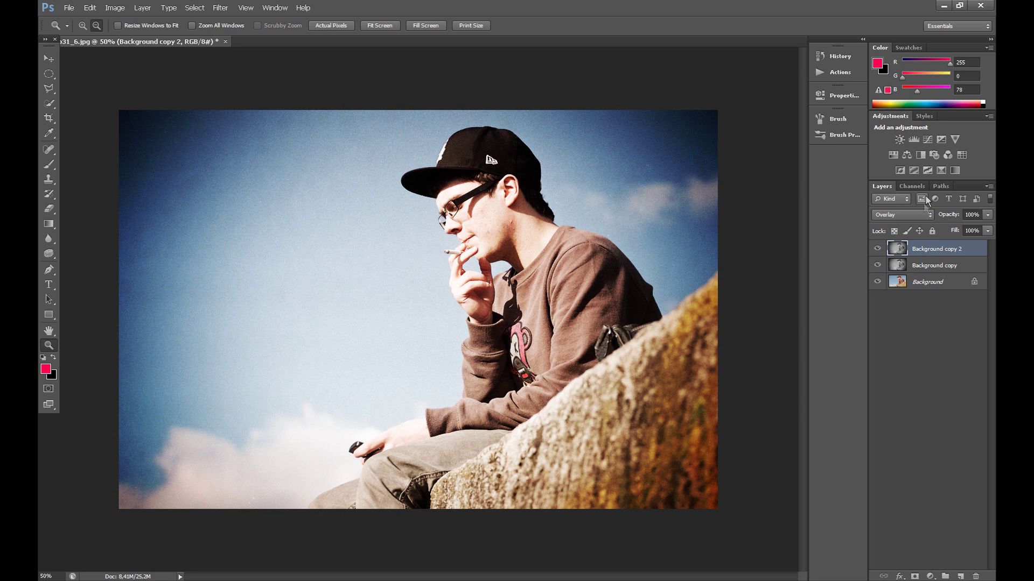
Step: Set Background copy 2 to Overlay blending after trying Soft Light
{"action": "left_click", "coordinate": [915, 216]}
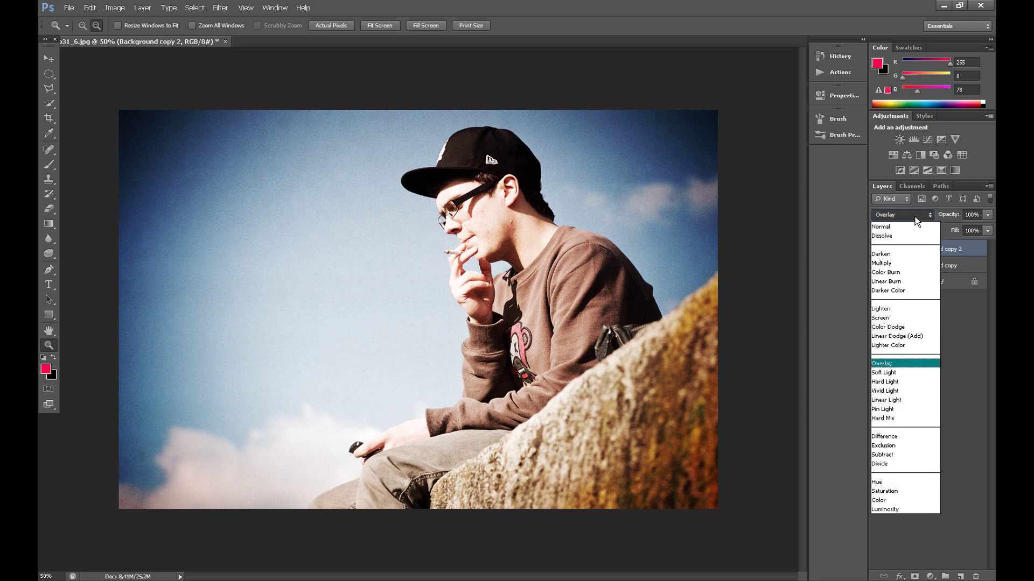
{"action": "left_click", "coordinate": [902, 370]}
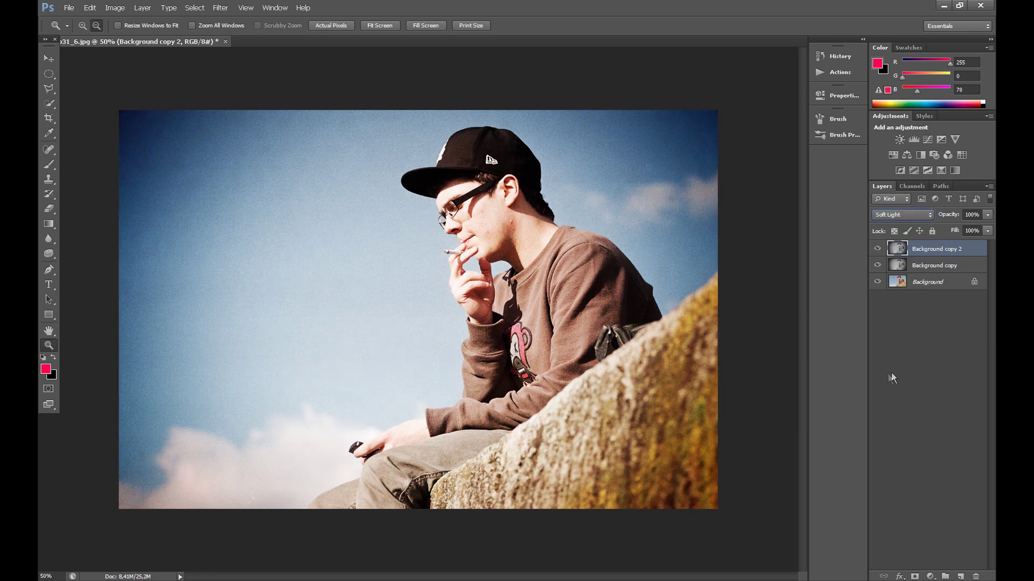
{"action": "left_click", "coordinate": [897, 212]}
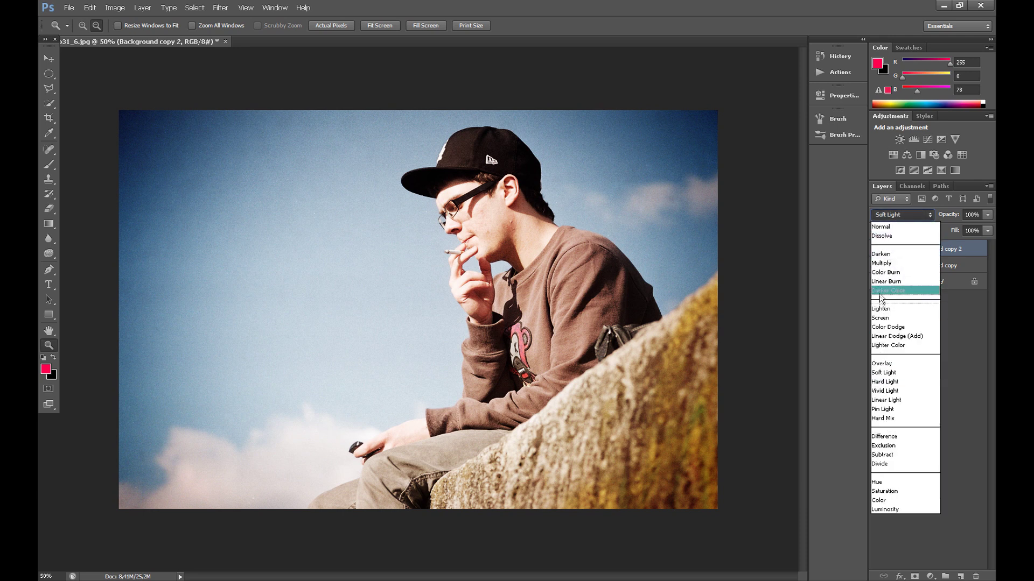
{"action": "left_click", "coordinate": [883, 363]}
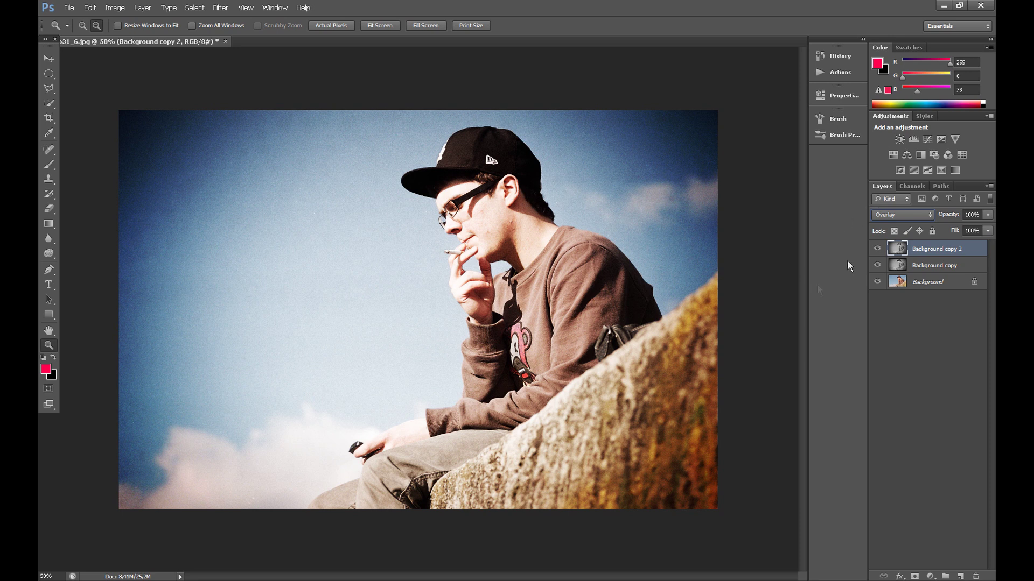
{"action": "key", "text": "ctrl+alt+z"}
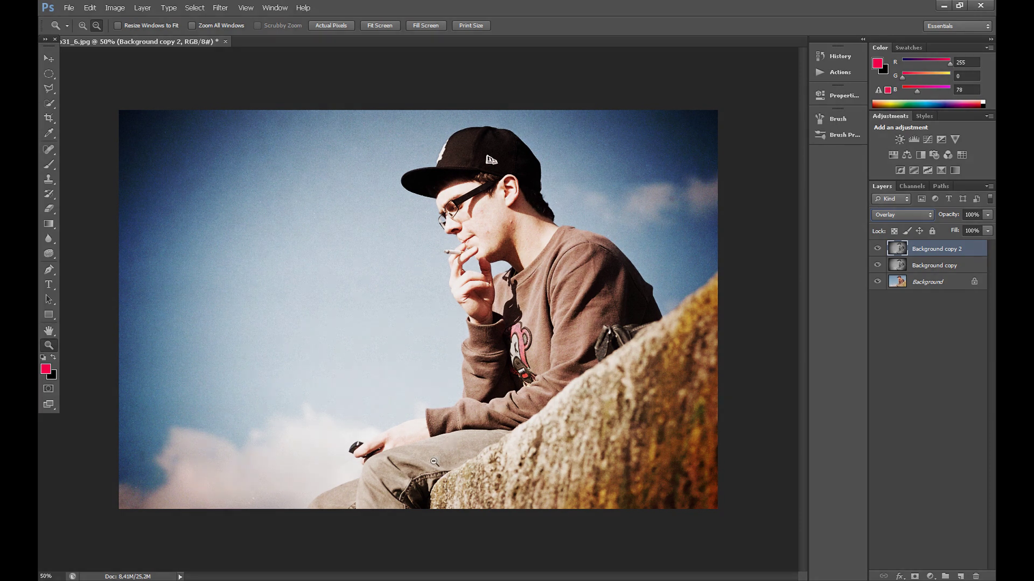